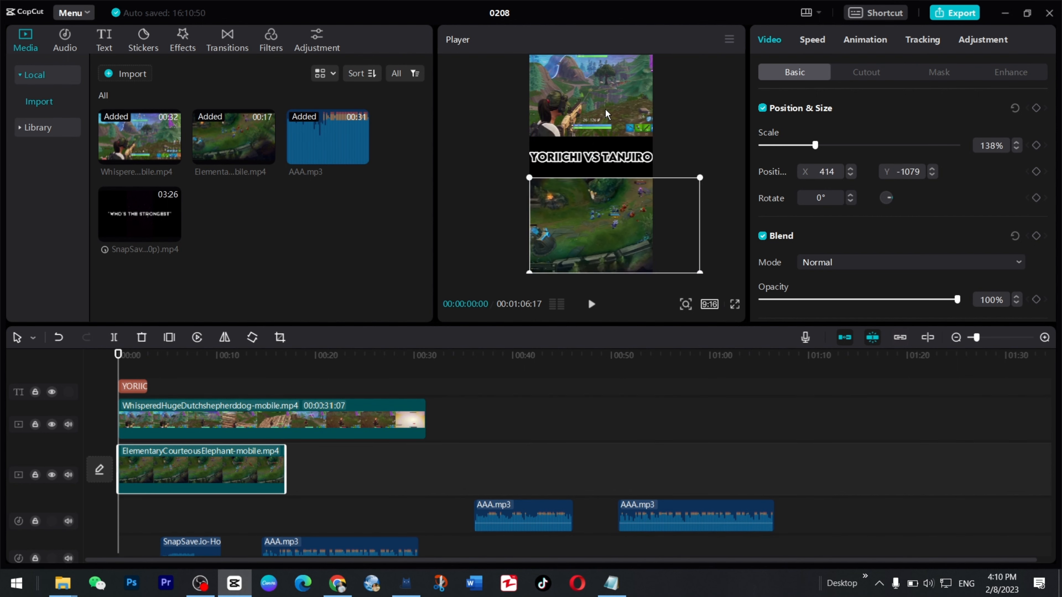
Enlarge the top gameplay clip to about 153% and the bottom one to about 182% so they fill both halves of the frame
drag(609, 121, 608, 135)
drag(679, 72, 684, 57)
drag(600, 102, 602, 96)
click(603, 226)
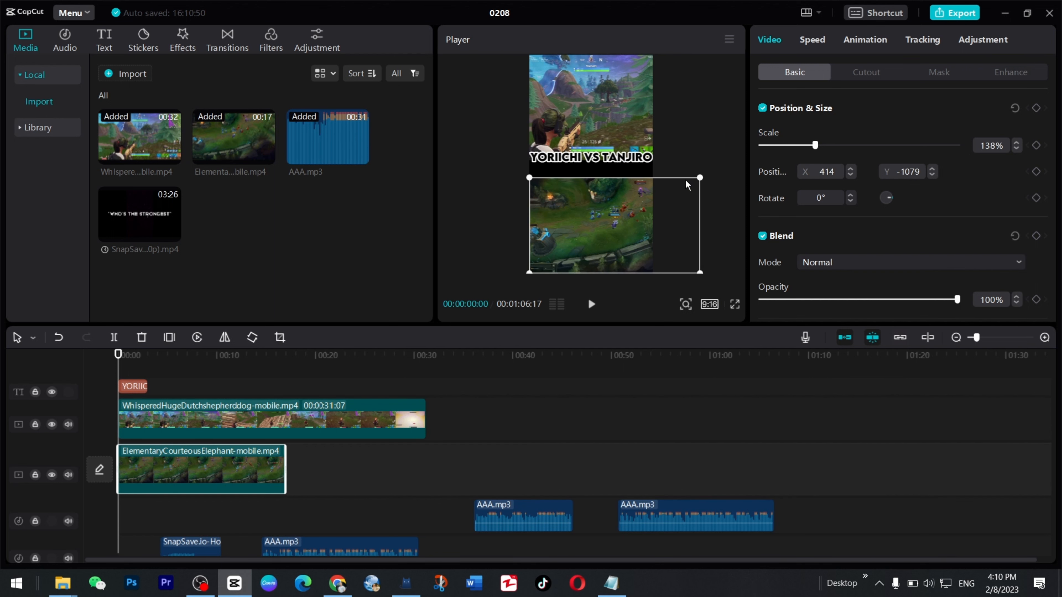
drag(696, 178, 738, 152)
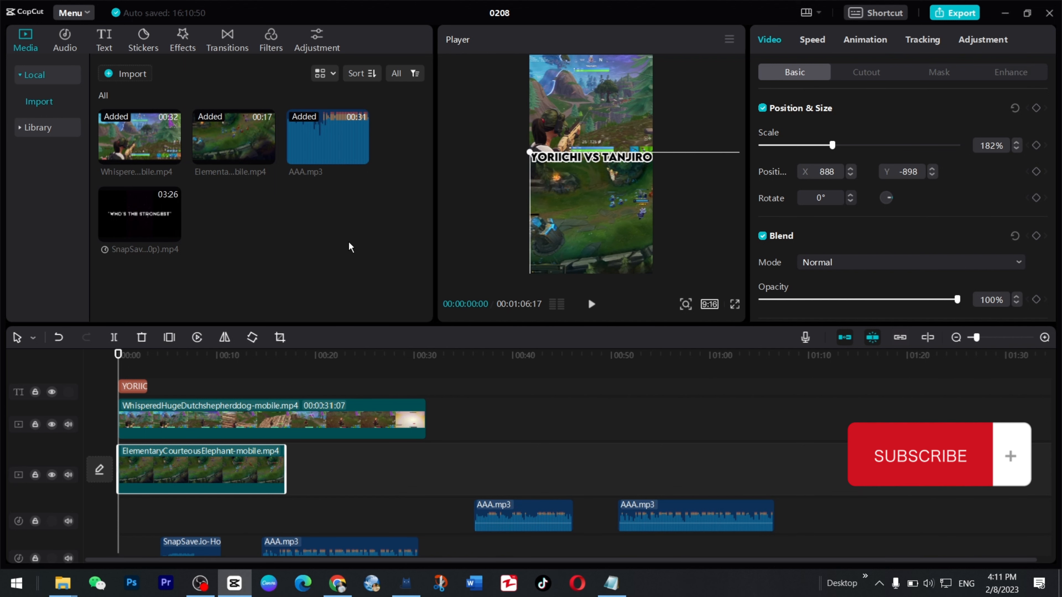
Lengthen the YORIICHI VS TANJIRO title on the timeline to about 6 seconds
click(138, 386)
drag(147, 387, 190, 390)
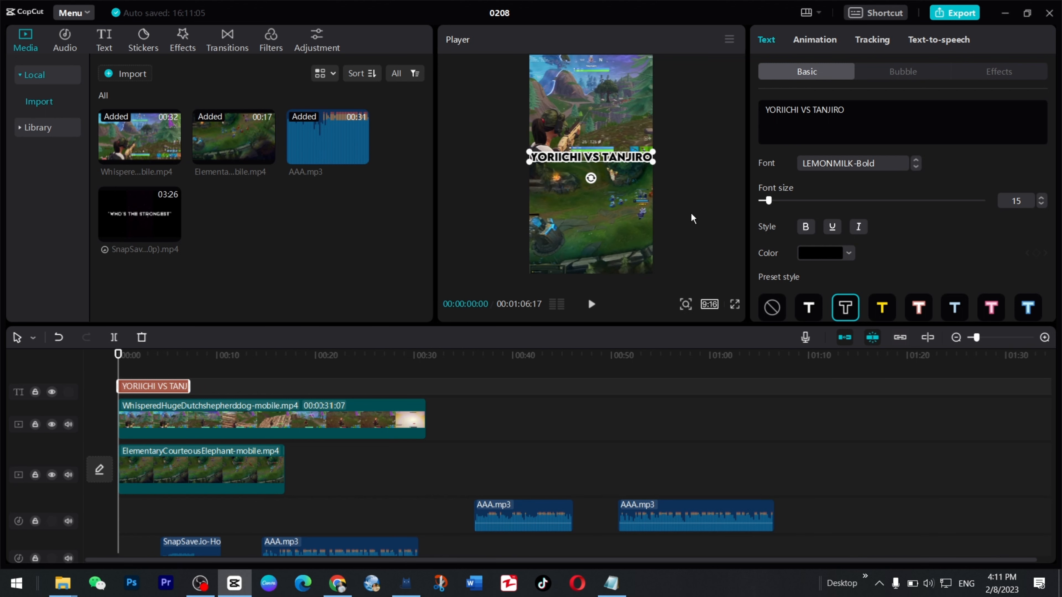
click(152, 386)
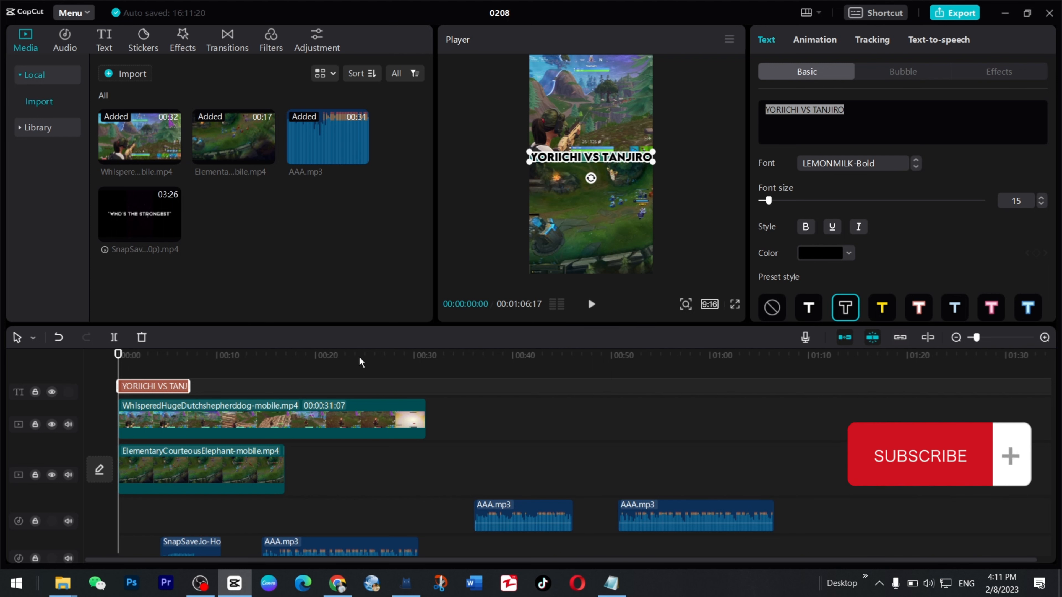
drag(190, 387, 180, 387)
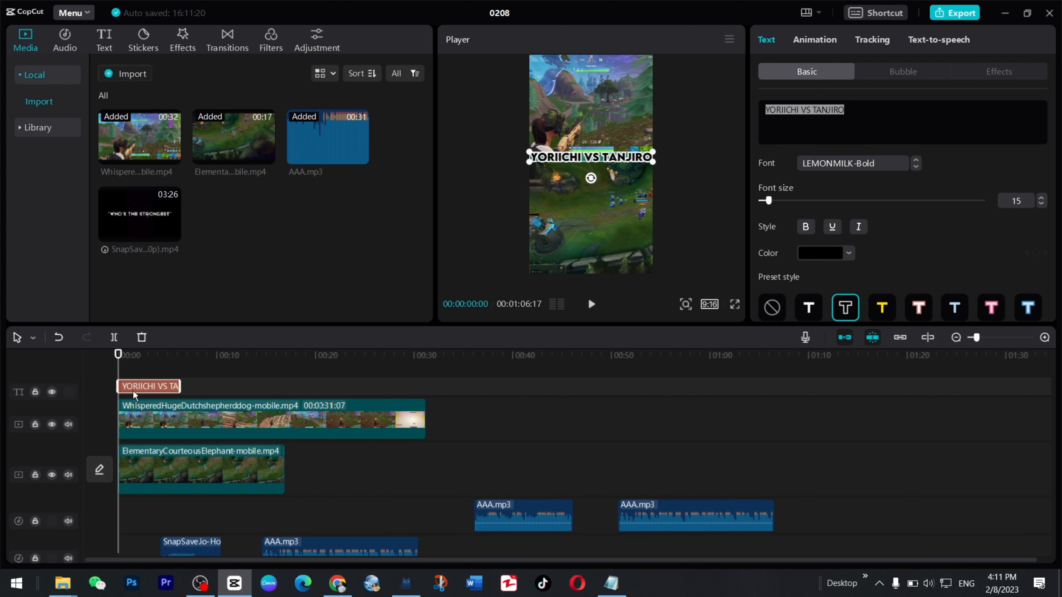
Move the SnapSave audio clip away from the opening to about 55 seconds, onto its own track above the AAA.mp3 clips
scroll(280, 456, down, 1)
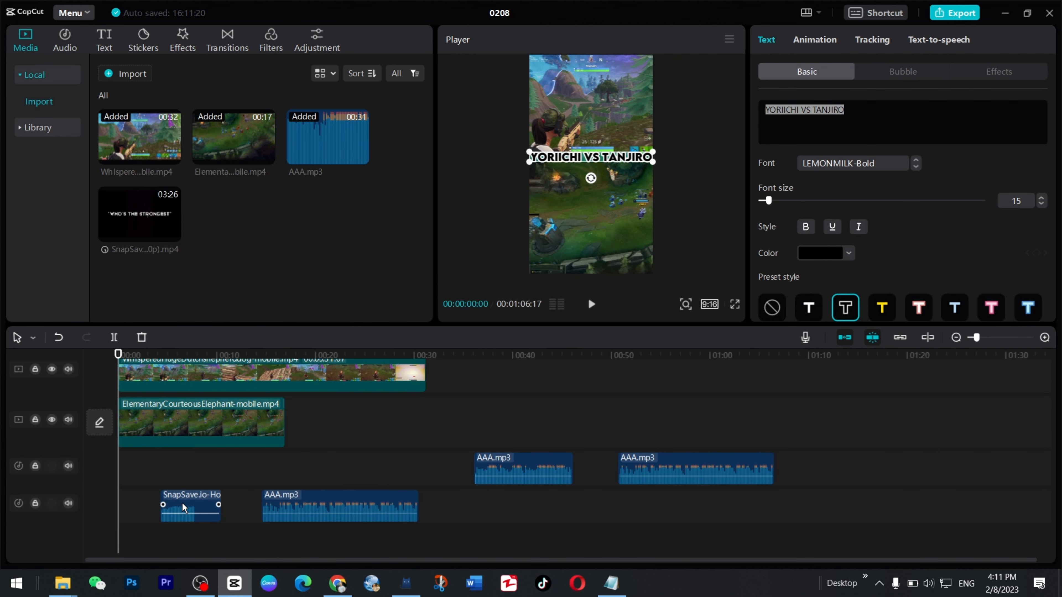
drag(191, 508, 690, 471)
scroll(576, 420, down, 1)
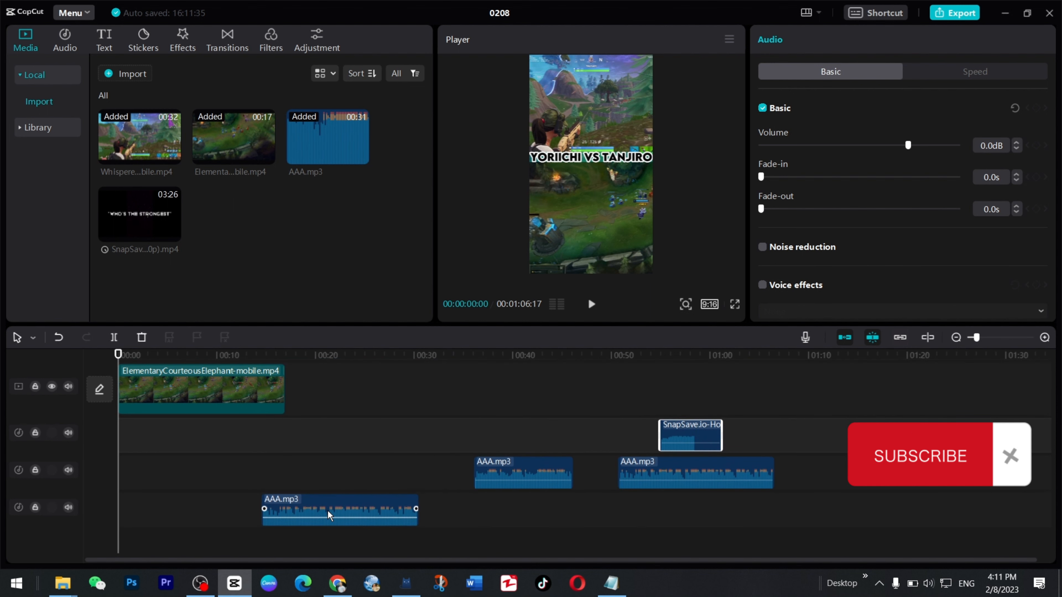
Trim the title and both gameplay clips so they all end at 00:00:03:12
scroll(292, 418, up, 2)
click(147, 355)
click(161, 404)
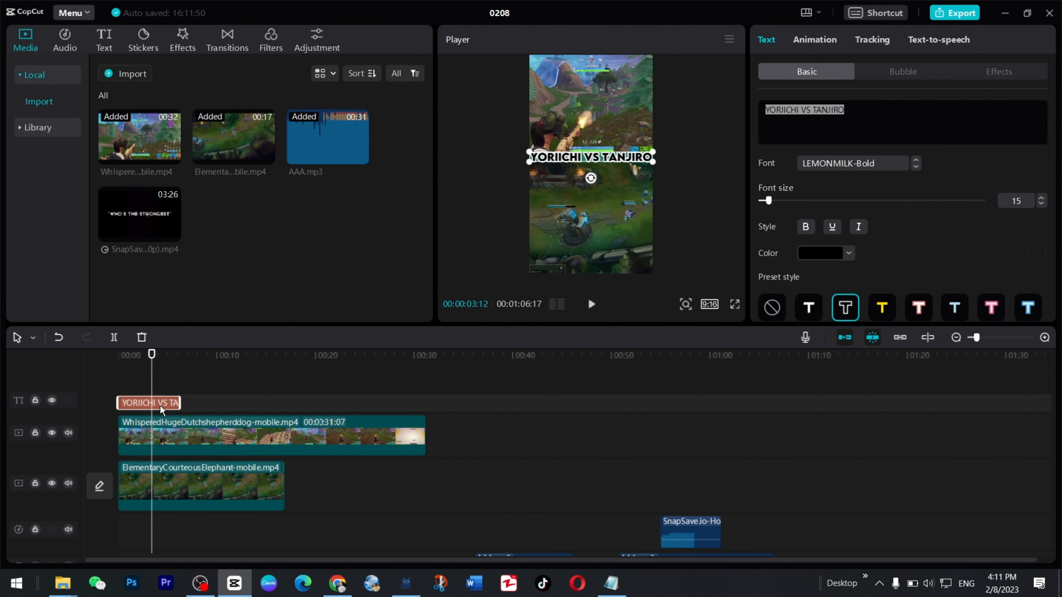
drag(176, 405, 152, 405)
click(173, 443)
drag(426, 437, 153, 434)
click(267, 485)
drag(284, 486, 153, 484)
Play back the trimmed split-screen opening from near the start to check it
click(126, 355)
key(space)
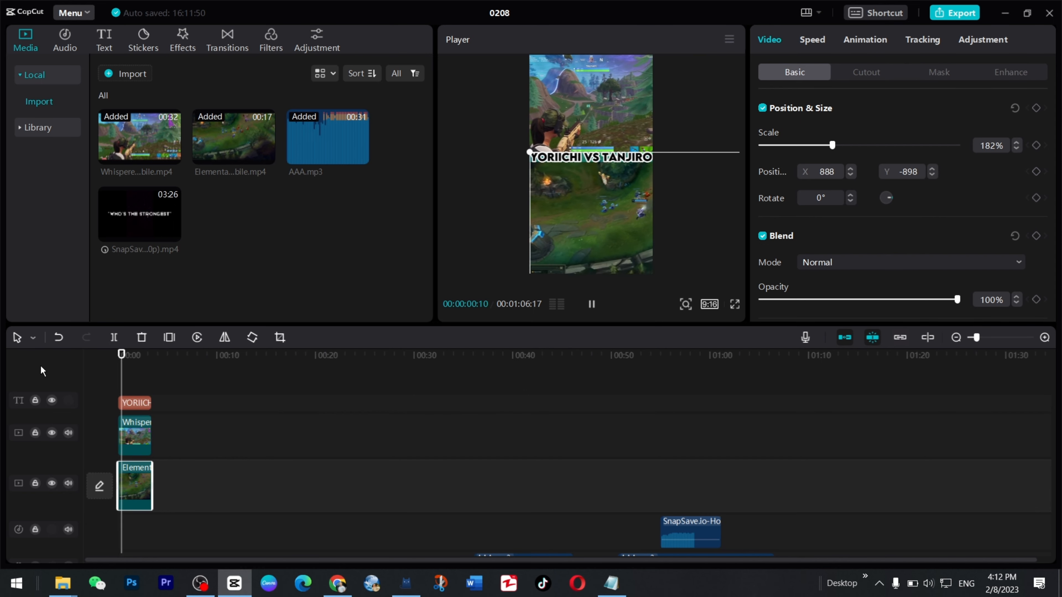
click(565, 129)
Paste a copy of the top Fortnite clip at 00:00:03:12 and enlarge it to about 479% so it fills the frame
click(571, 99)
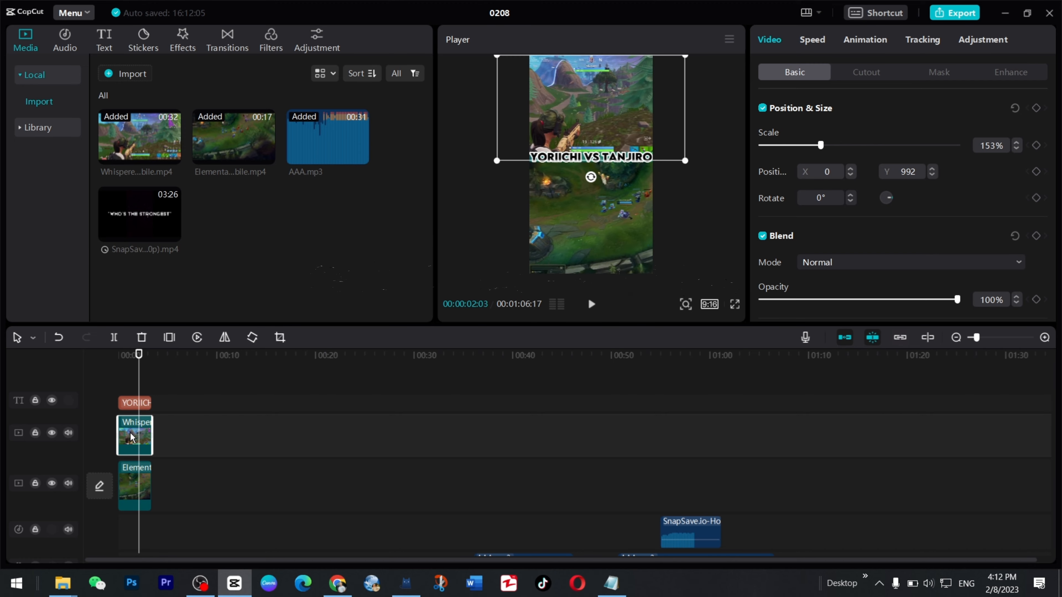
click(162, 435)
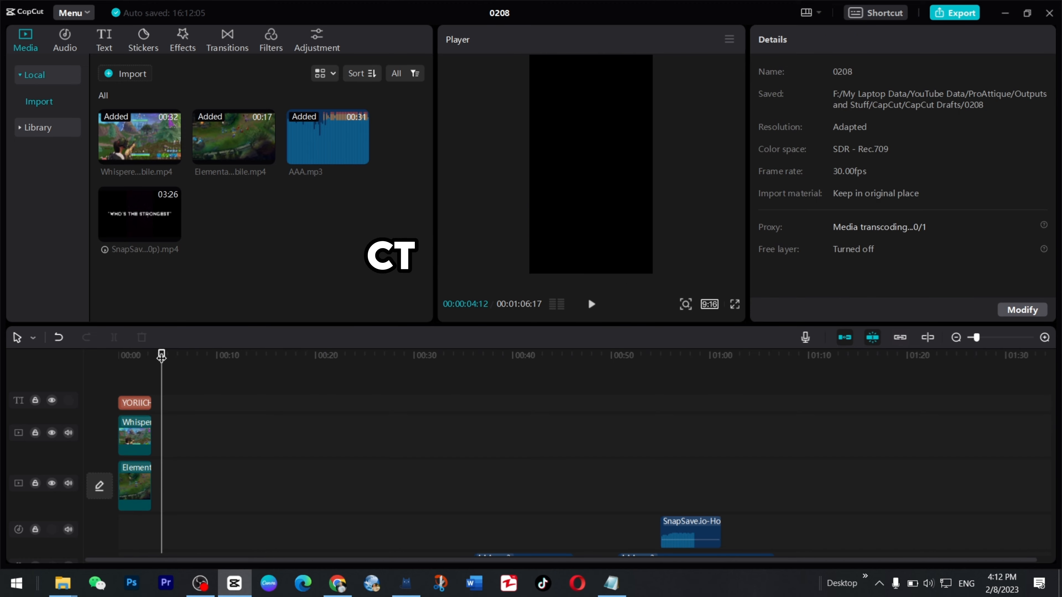
click(153, 348)
key(ctrl+v)
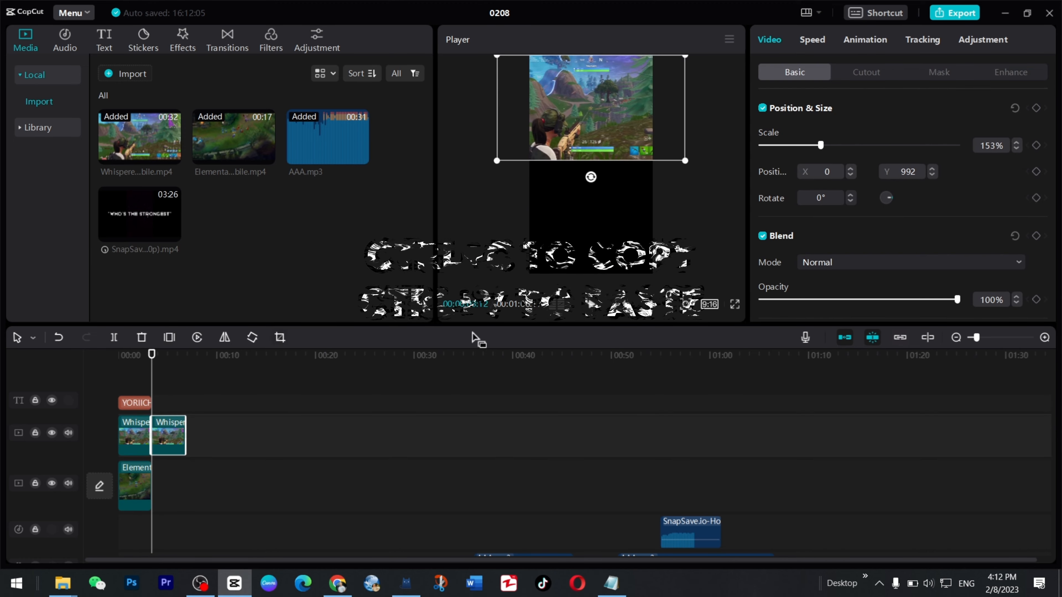
drag(685, 162, 782, 343)
drag(586, 140, 651, 152)
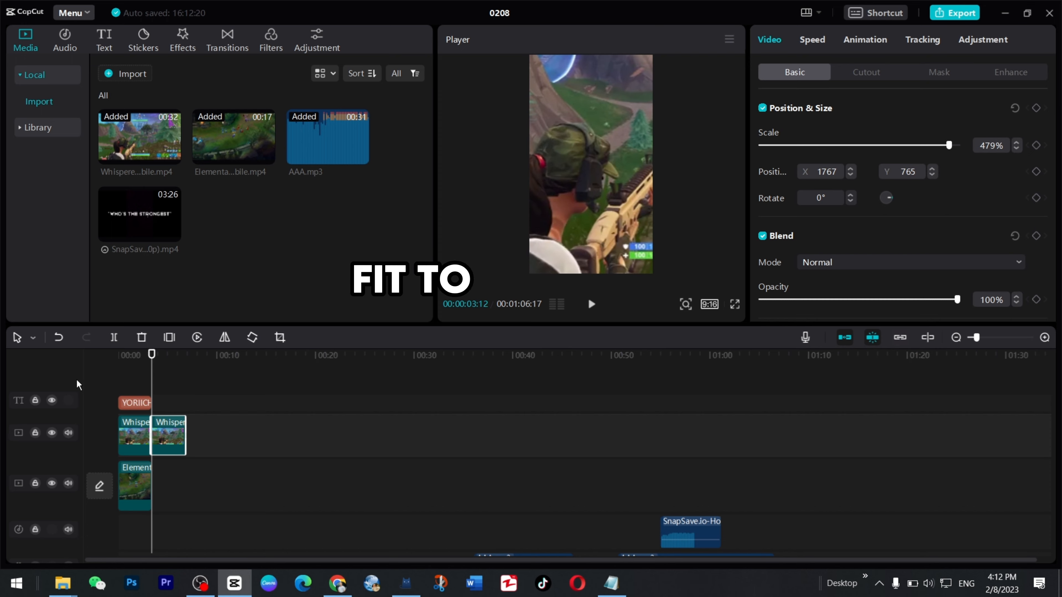
Duplicate the title over the second clip, change its text to "OH! SEEMS STRONGER" and shrink it slightly to fit the frame
click(135, 402)
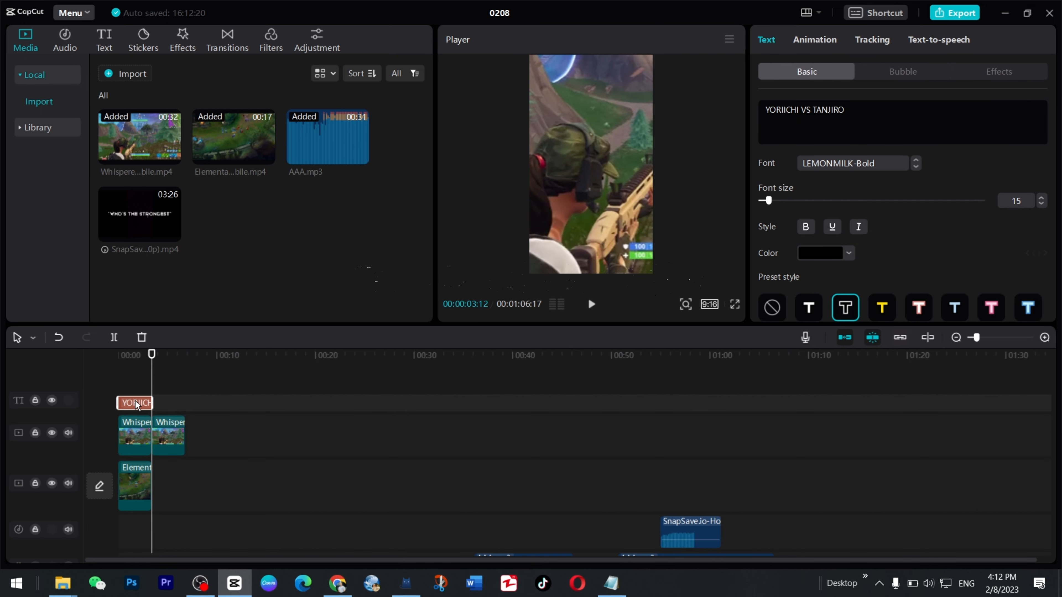
key(ctrl+c)
key(ctrl+v)
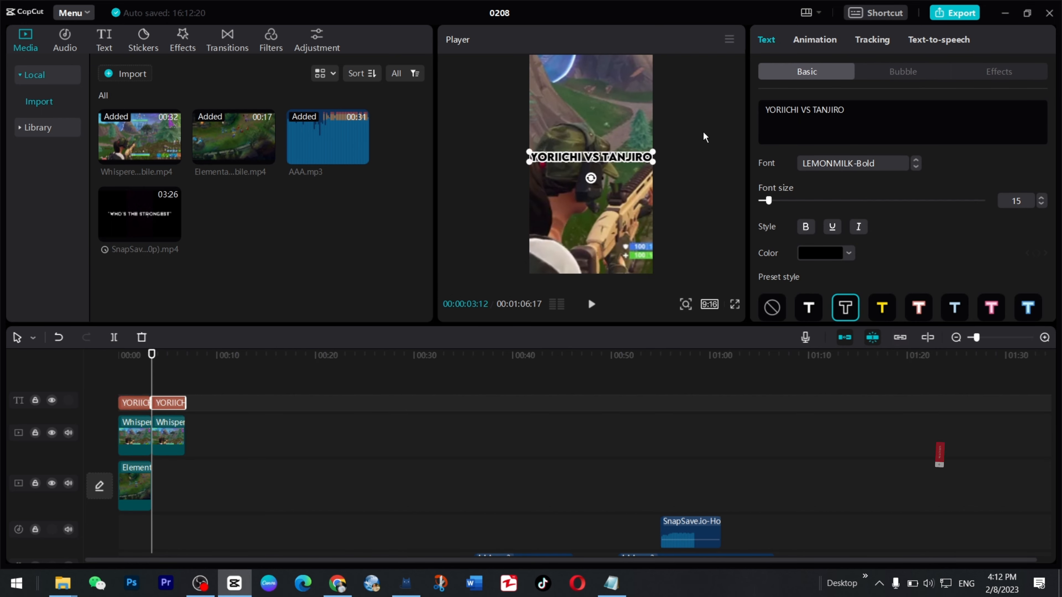
text(OH)
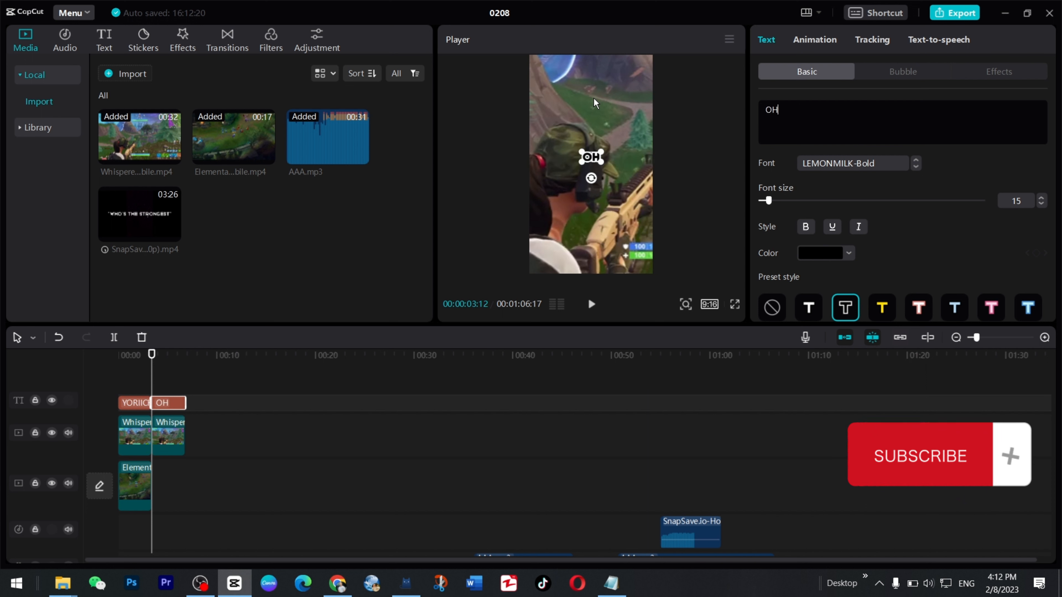
text(! SEEM)
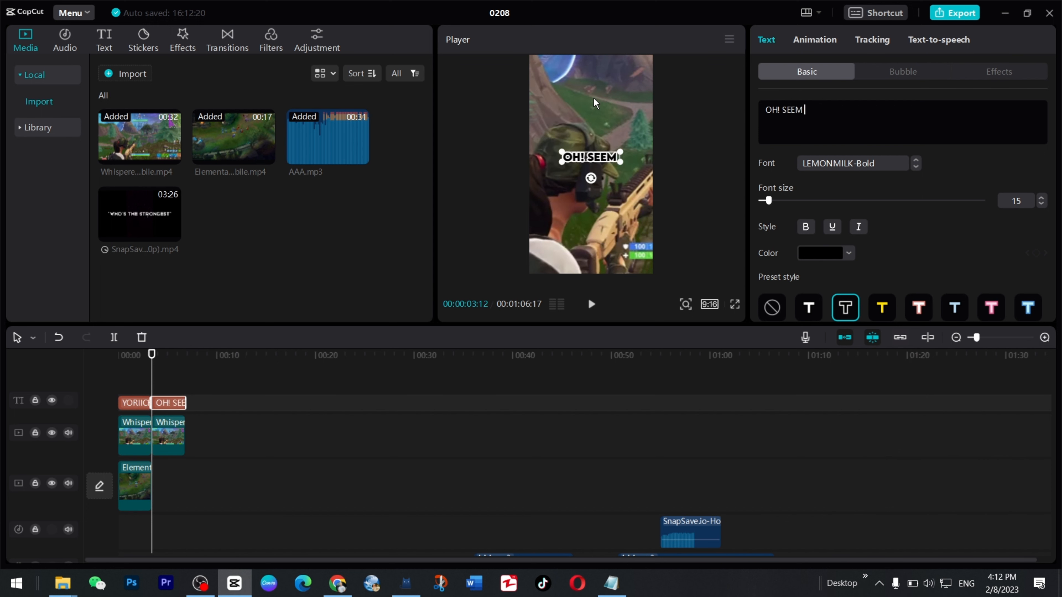
text(S STRONGER)
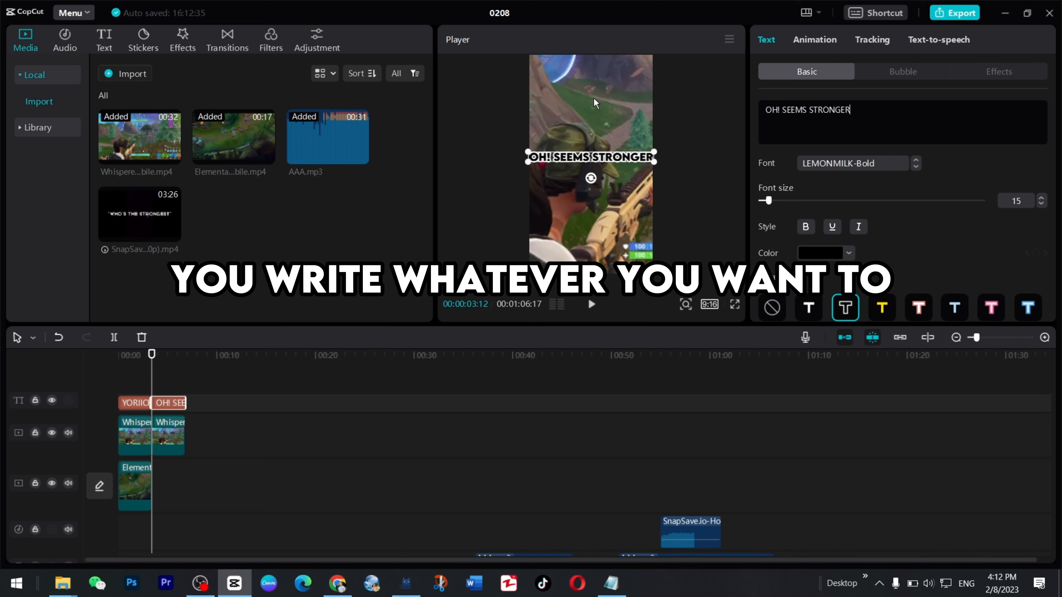
drag(653, 163, 646, 160)
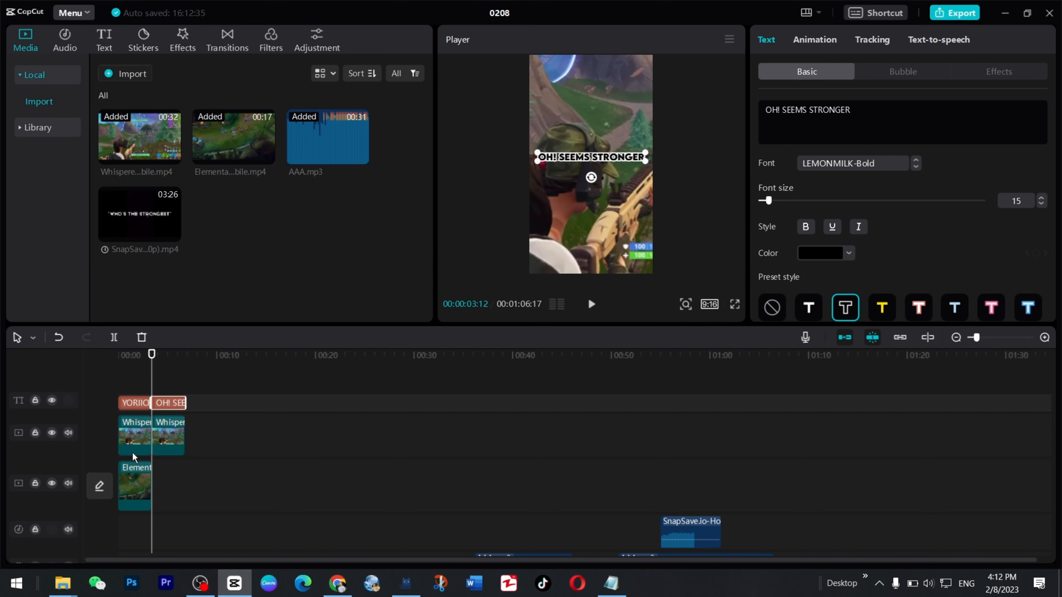
Paste a copy of the bottom gameplay clip at 00:00:06:24 and enlarge it to about 359% so it fills the frame
drag(152, 354, 184, 360)
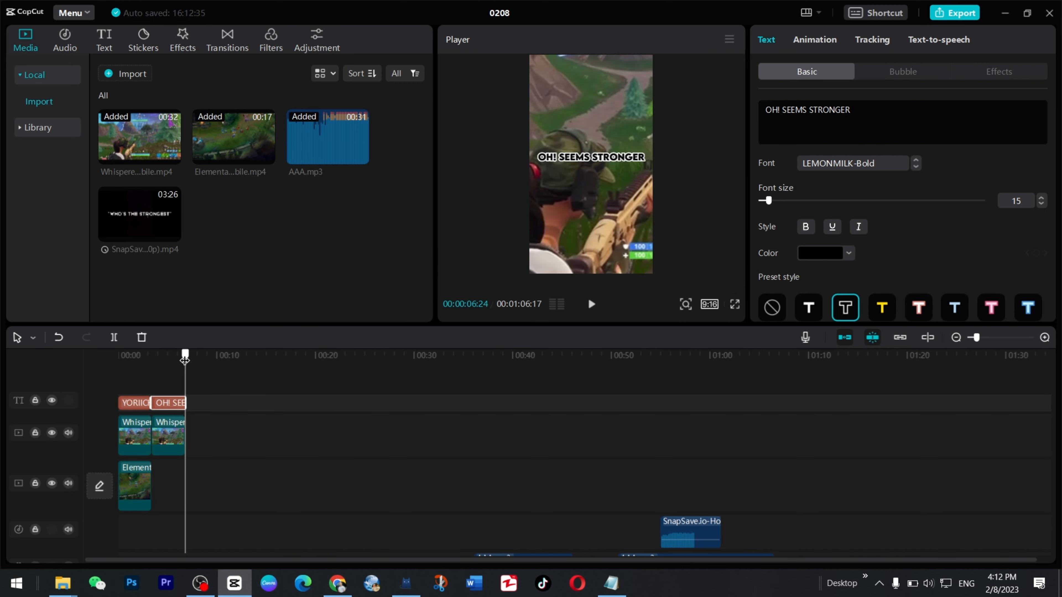
click(135, 482)
key(ctrl+c)
key(ctrl+v)
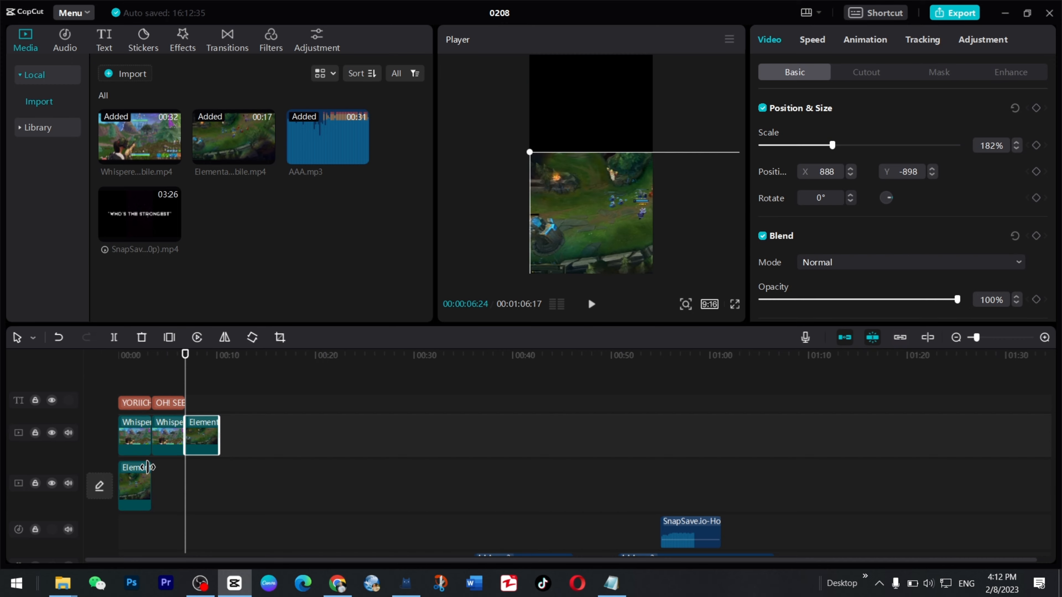
drag(449, 205, 650, 263)
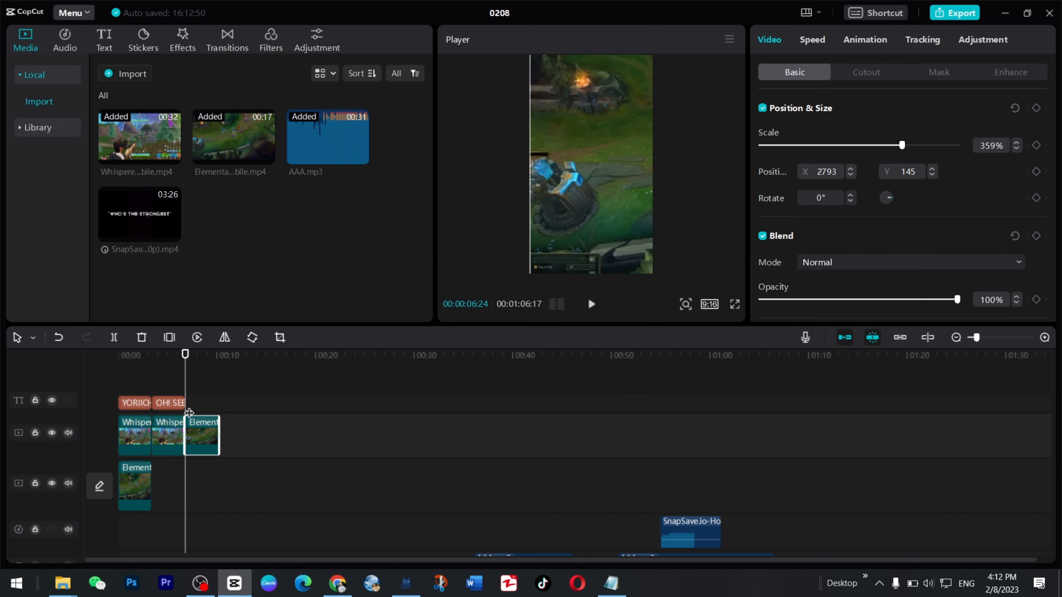
Duplicate the second caption at 00:00:06:24 and change its text to "I WILL BEAT YOU"
click(172, 385)
click(177, 402)
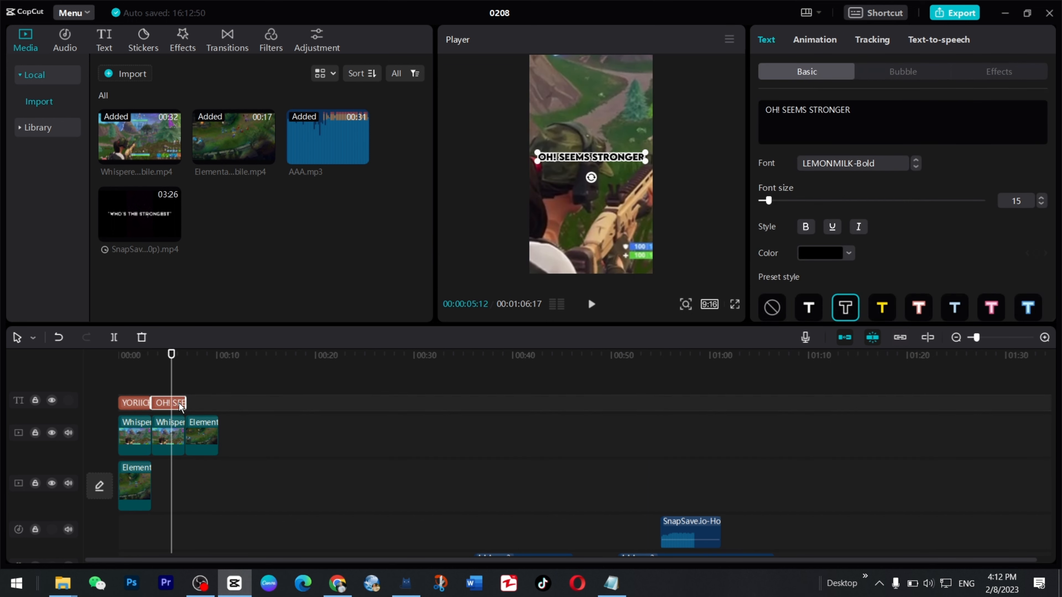
click(186, 364)
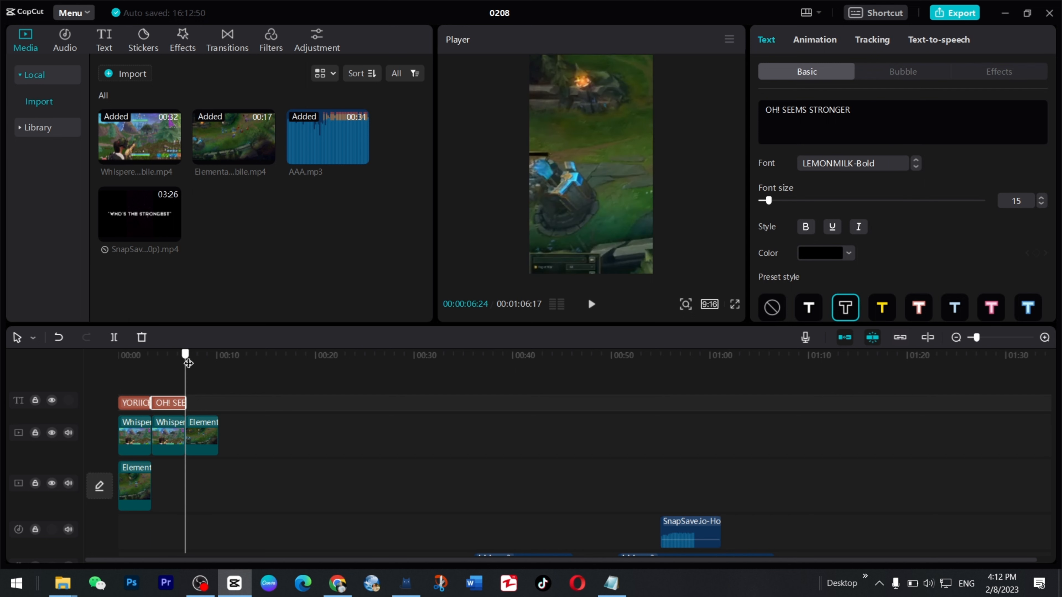
key(ctrl+v)
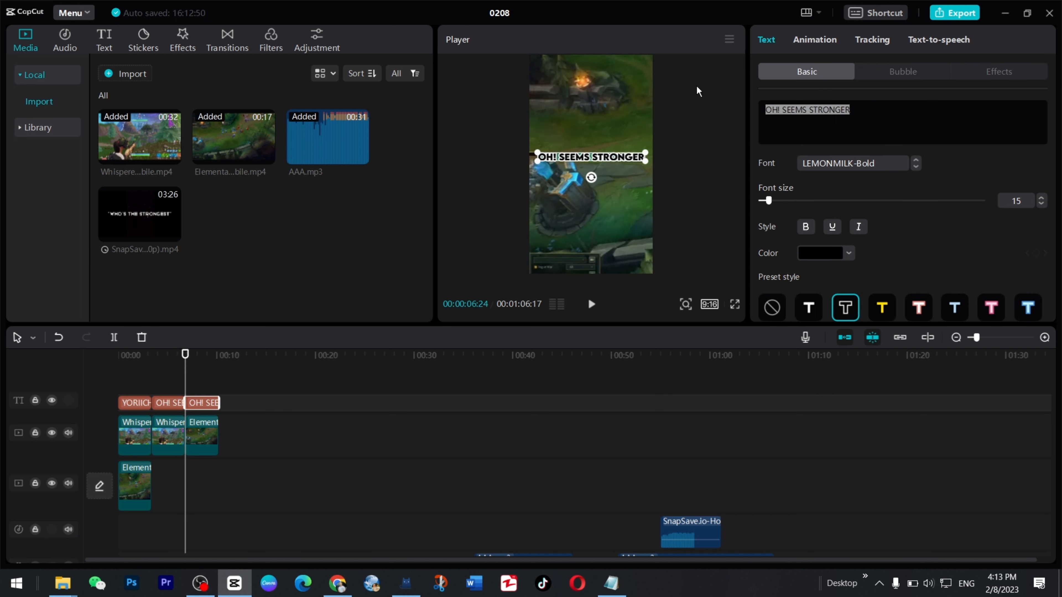
text(I)
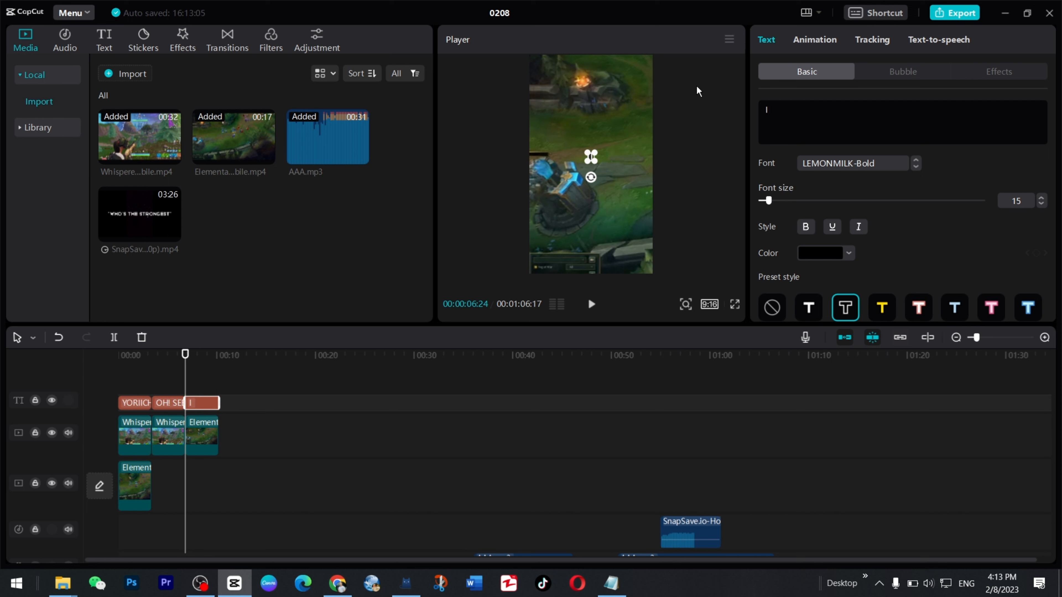
text( WILL BEAT YOU)
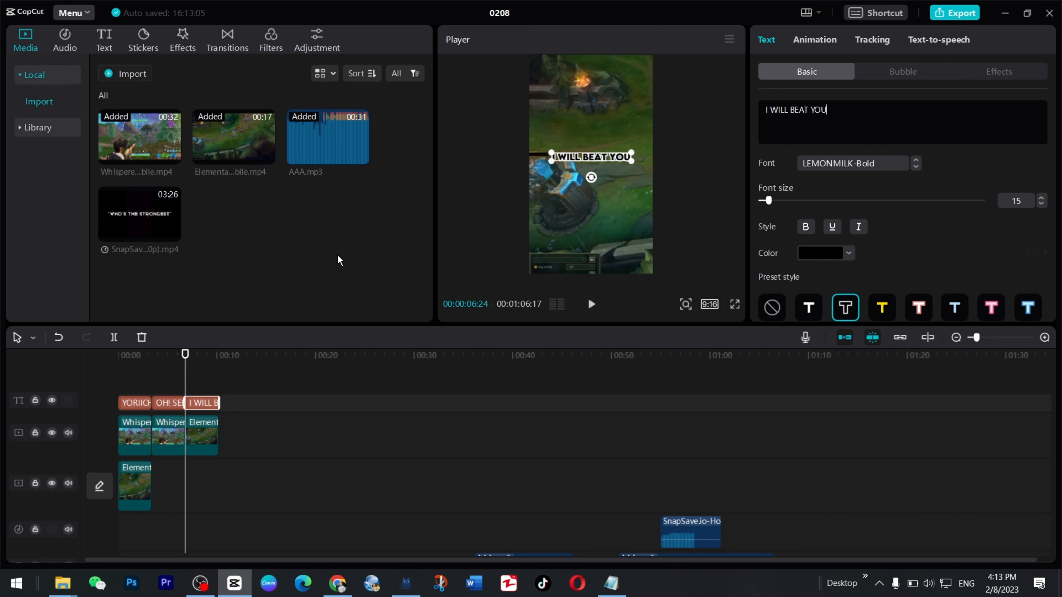
Play back the sequence from the beginning to review the three captioned segments
drag(185, 354, 16, 363)
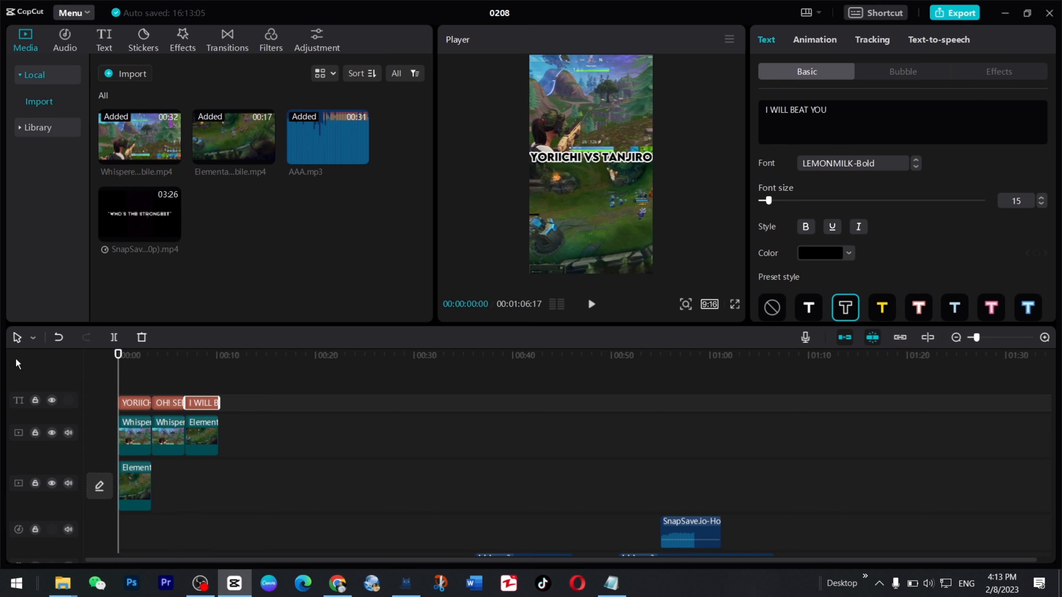
key(space)
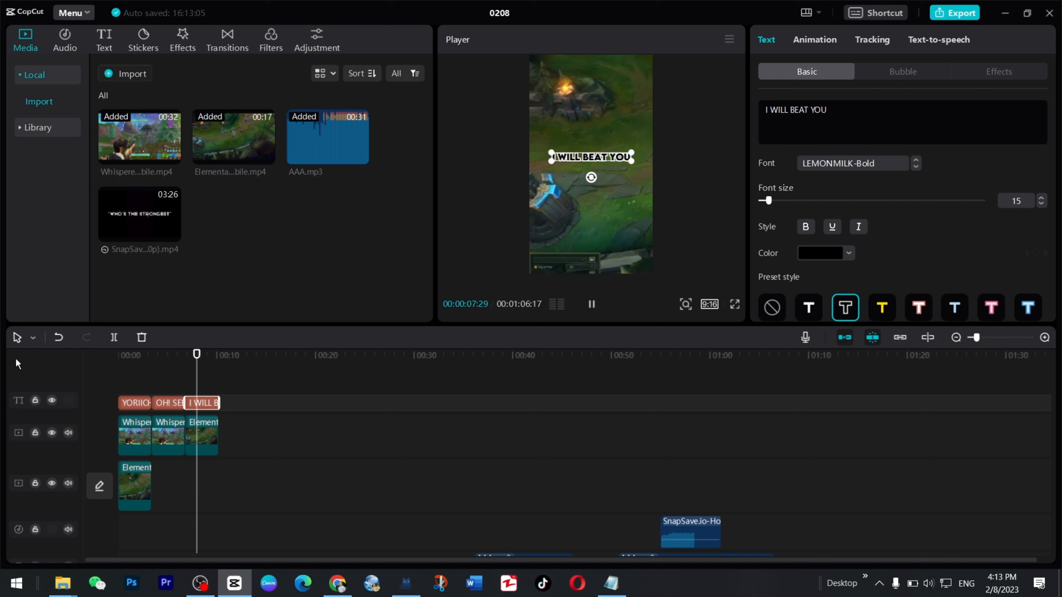
Paste a copy of the opening's top Fortnite clip at 00:00:10:06, right after the third segment
click(149, 444)
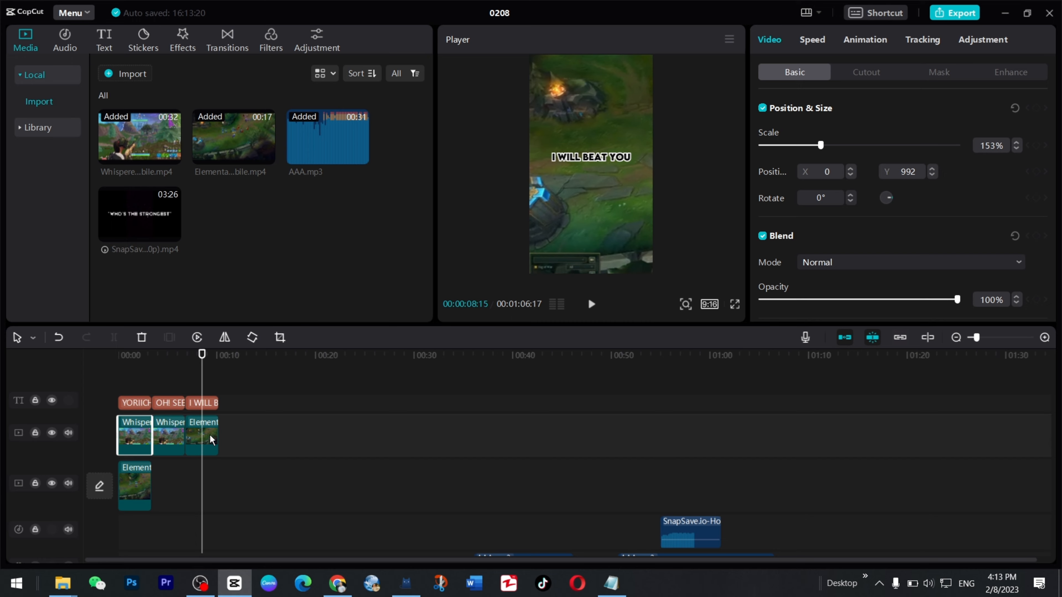
click(218, 355)
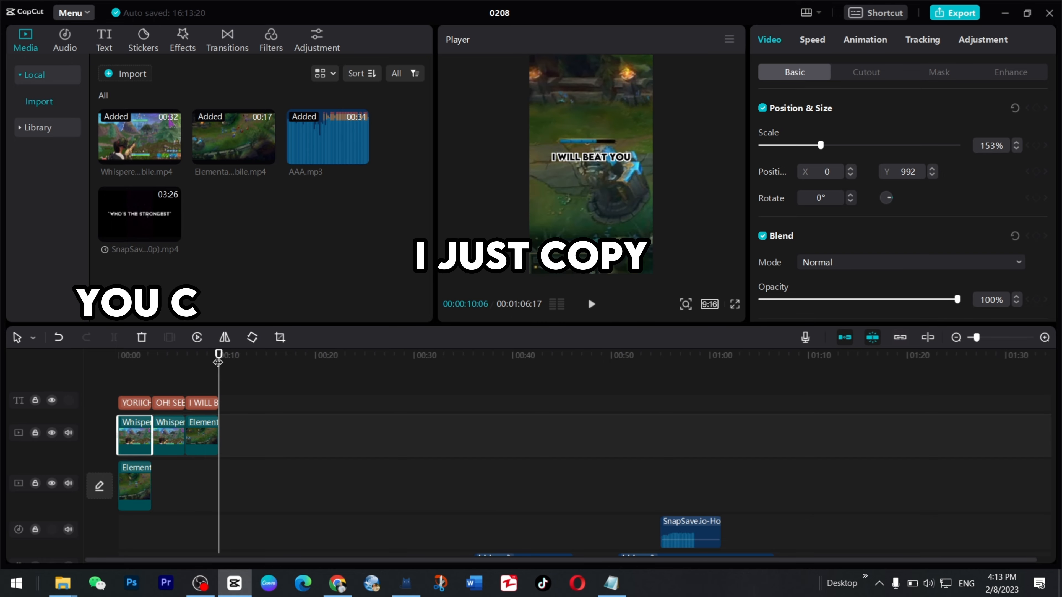
key(ctrl+v)
Duplicate the "I WILL BEAT YOU" caption over the fourth clip and change its text to "I DID IT"
click(211, 404)
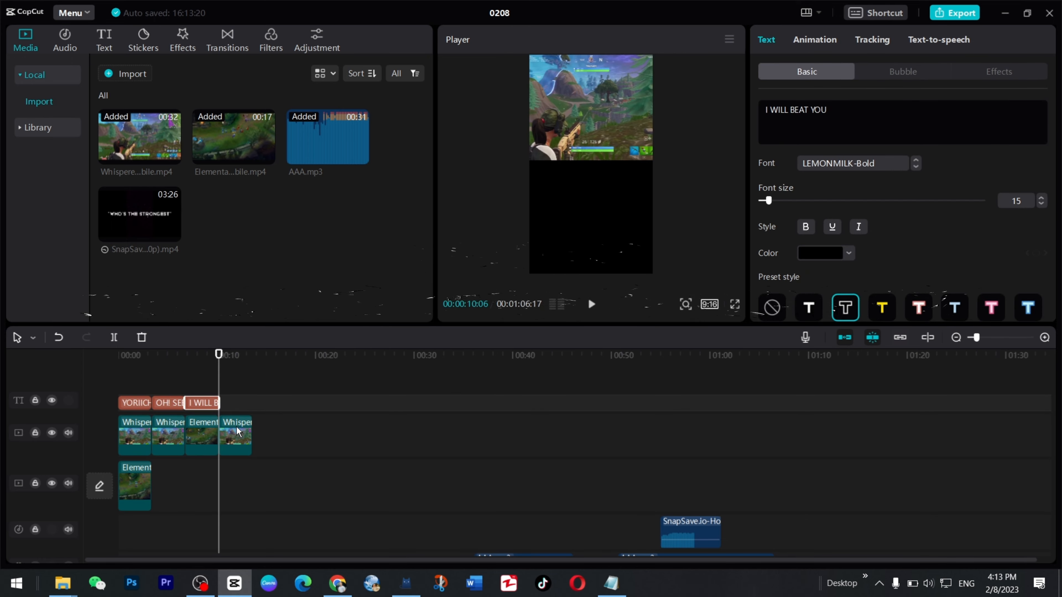
key(ctrl+v)
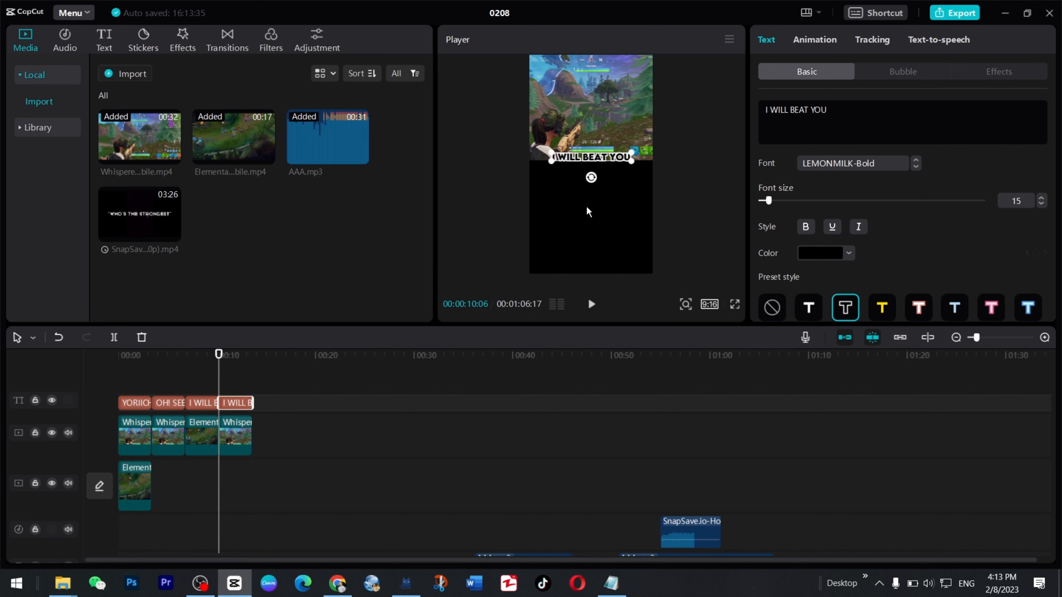
key(ctrl+a)
text(I DID IT)
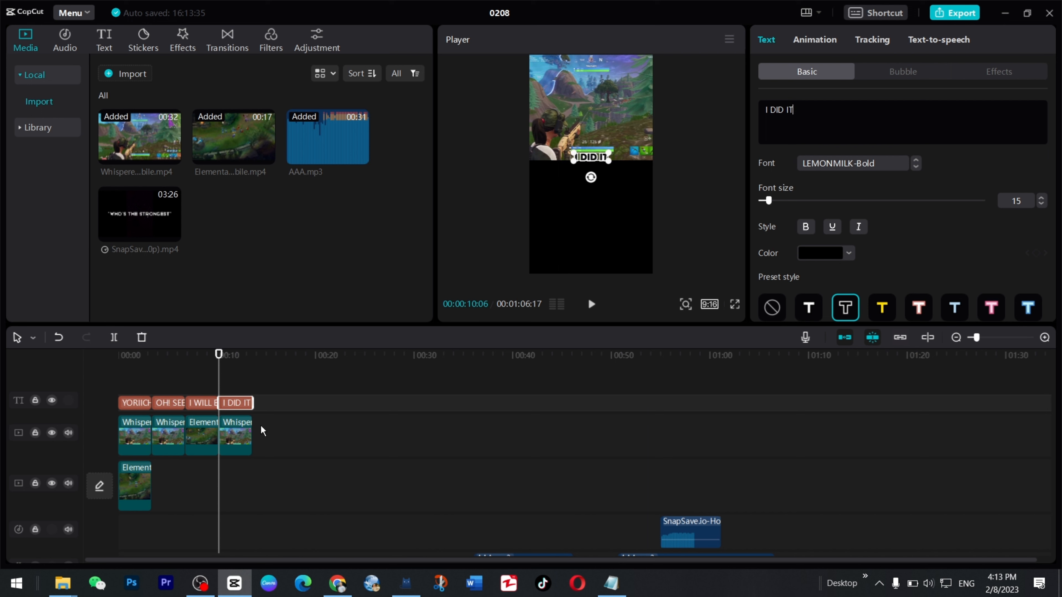
Enlarge the fourth clip to about 479% and reposition it so it fills the vertical frame
click(237, 437)
drag(687, 162, 748, 220)
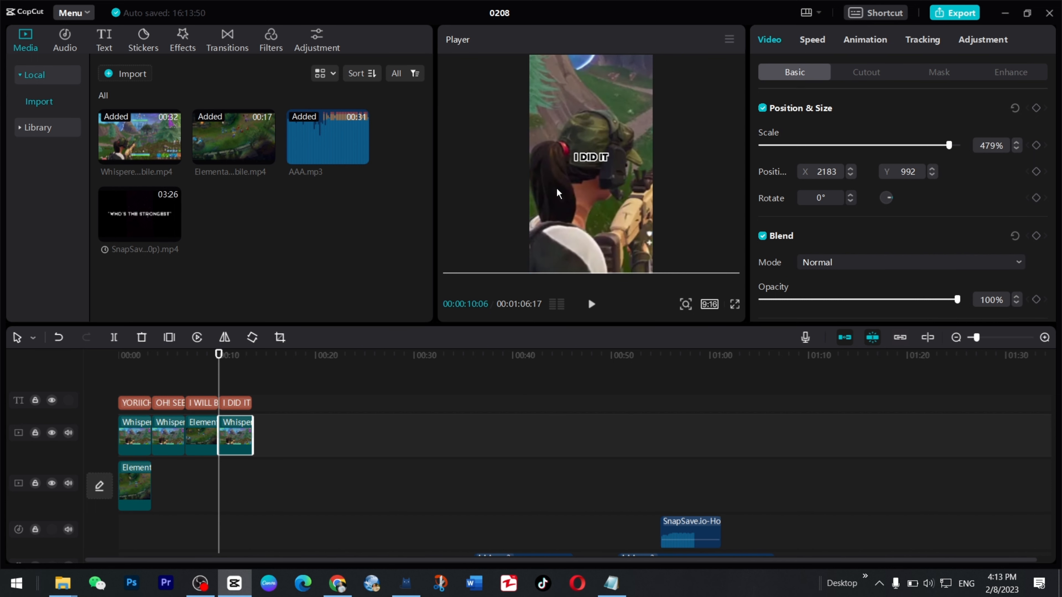
Move the AAA.mp3 clip parked near the 50-second mark to the timeline's start, on the first audio track
scroll(748, 466, down, 2)
scroll(711, 462, up, 2)
scroll(354, 440, down, 2)
mouse_move(530, 508)
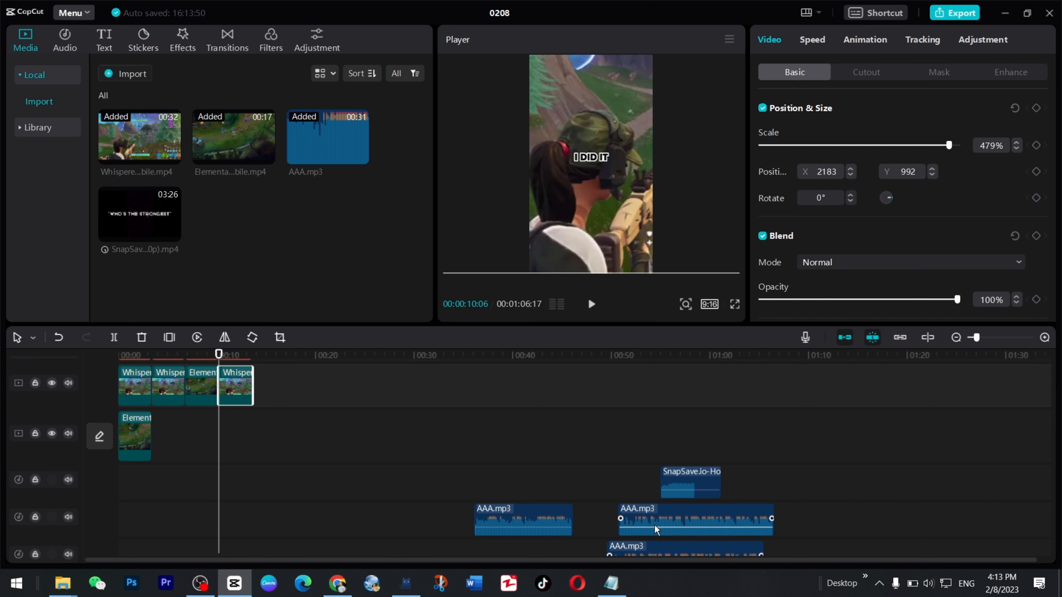
drag(694, 516, 143, 484)
scroll(175, 435, up, 3)
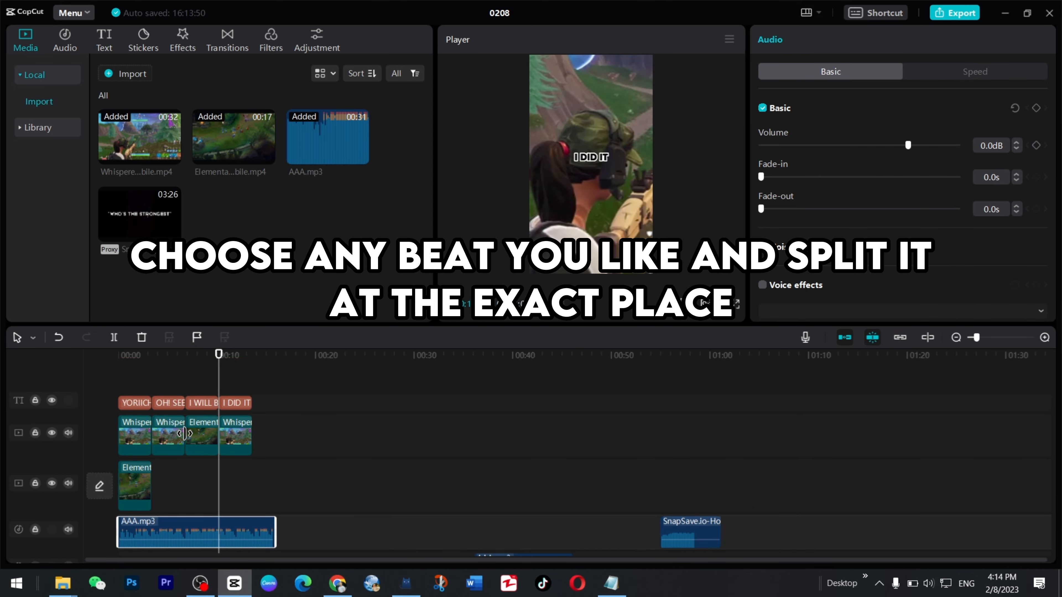
Play back the opening from the beginning to hear the beat under the split-screen clips
drag(219, 356, 0, 346)
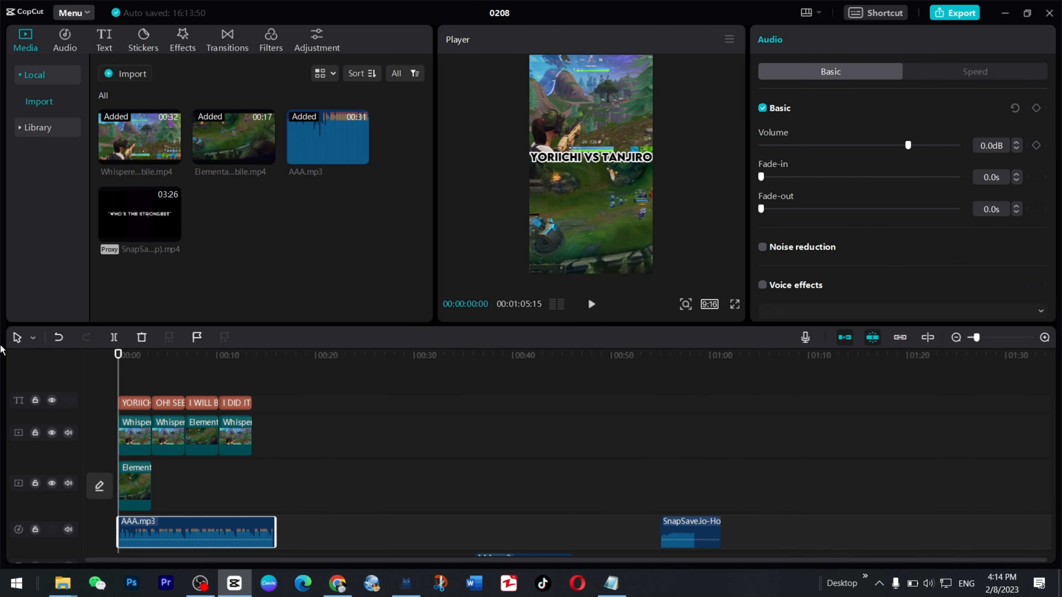
key(space)
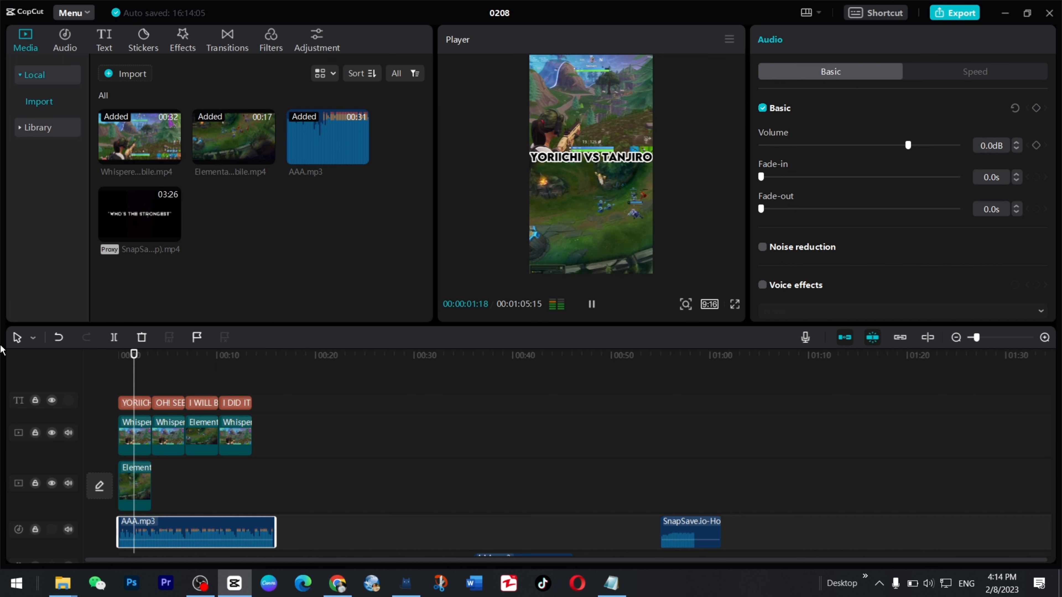
key(space)
Browse the animation presets for the opening's top clip and the trending effects
click(135, 440)
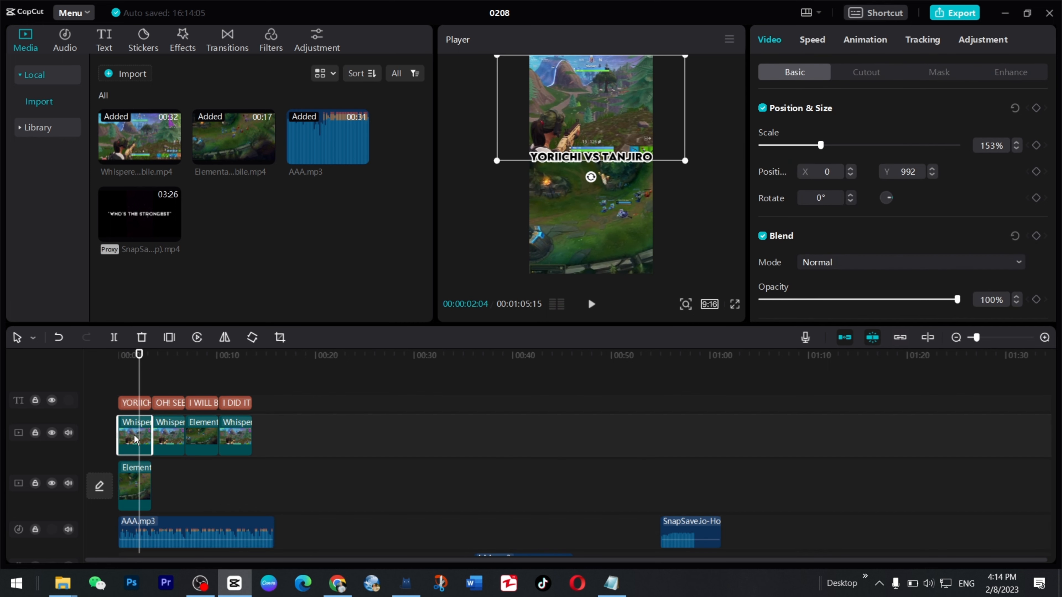
click(864, 39)
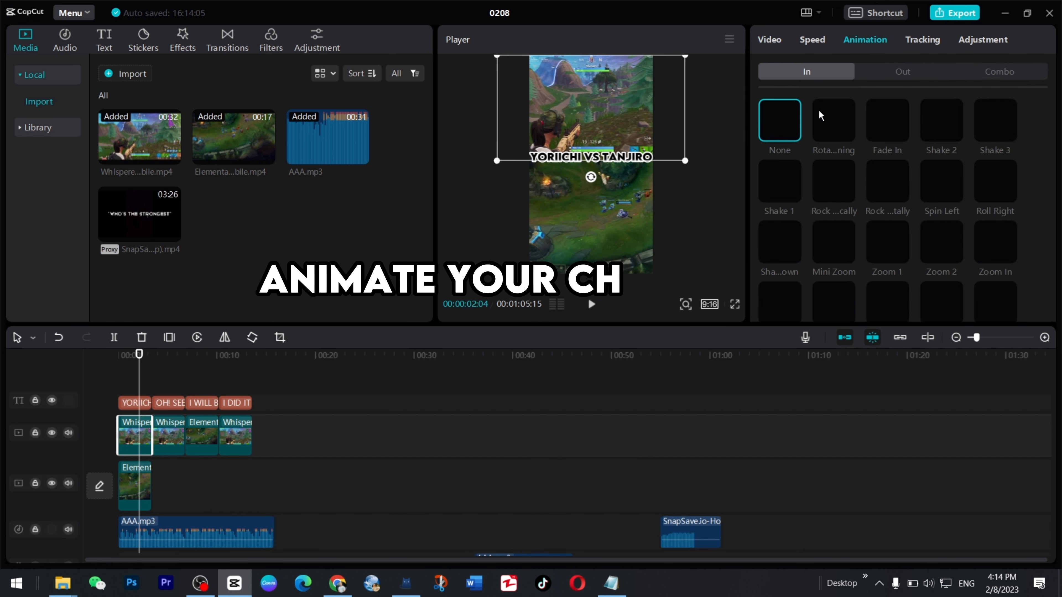
click(185, 47)
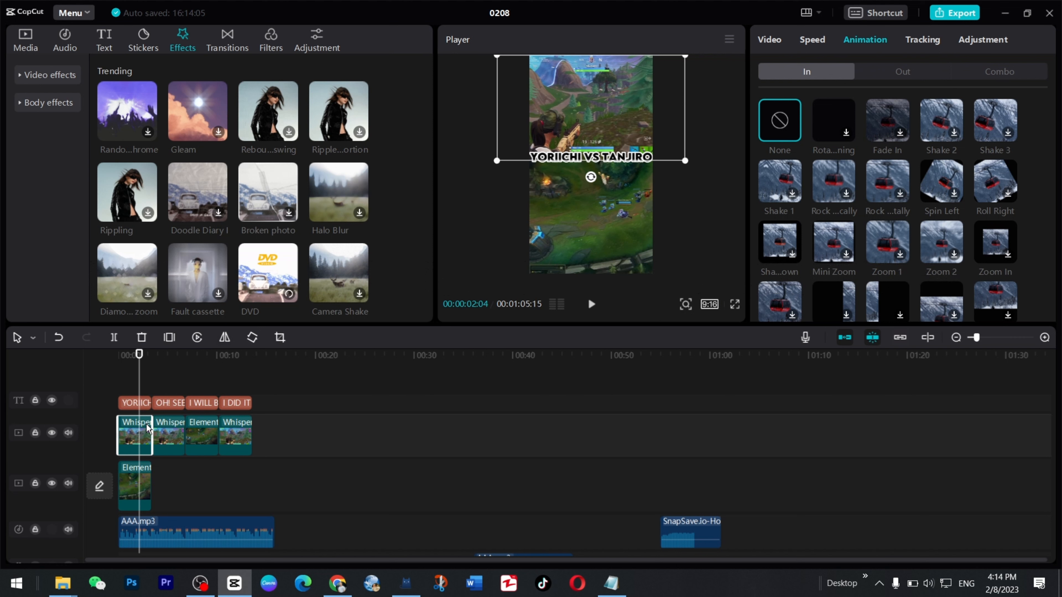
Add a Position & Size keyframe to the opening's top clip at 00:00:00:04
drag(140, 350, 119, 364)
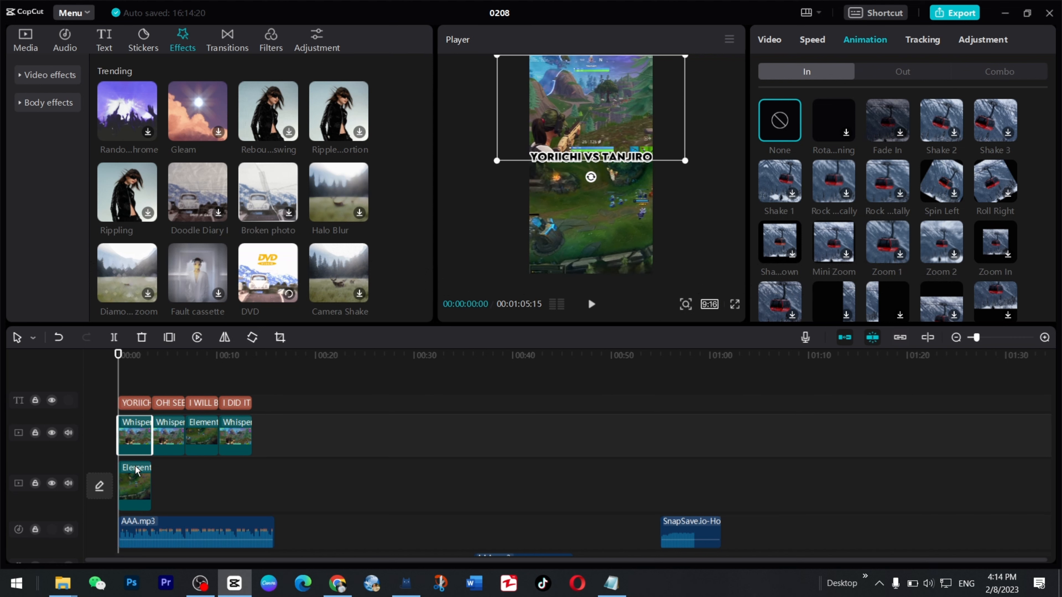
scroll(116, 356, up, 8)
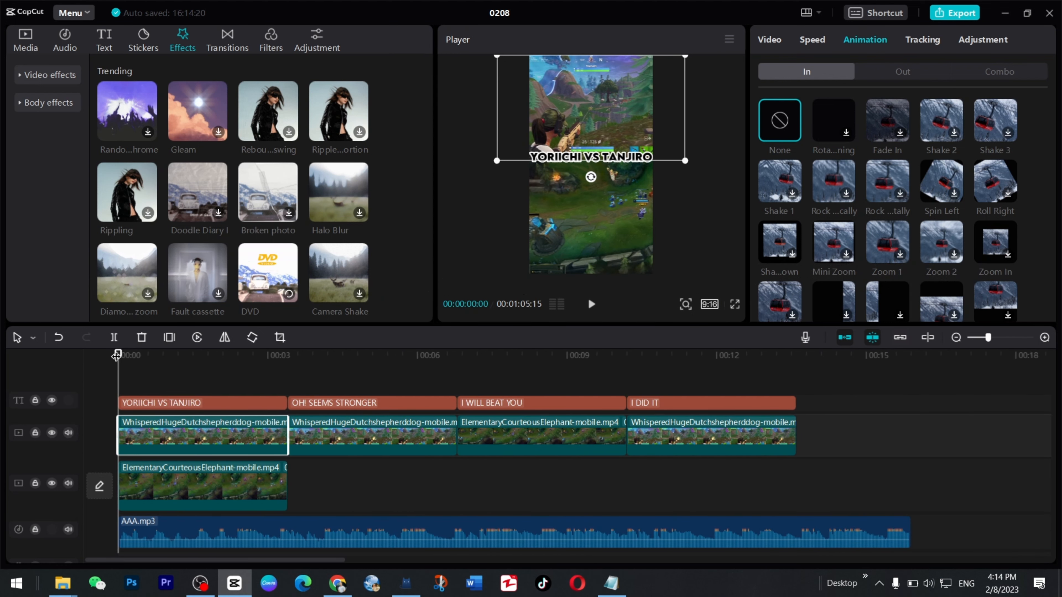
drag(122, 357, 125, 354)
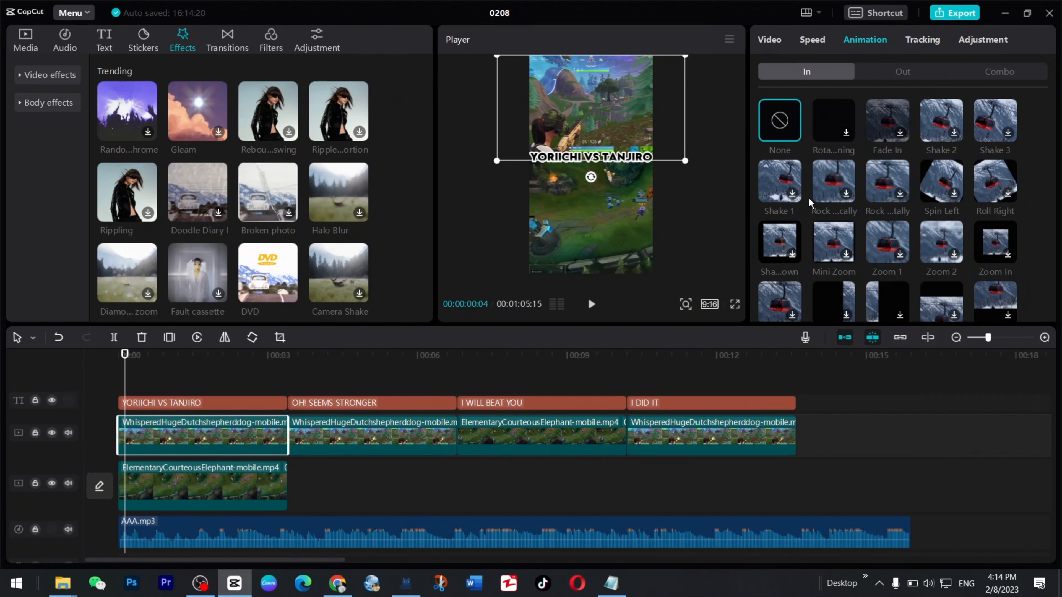
click(771, 41)
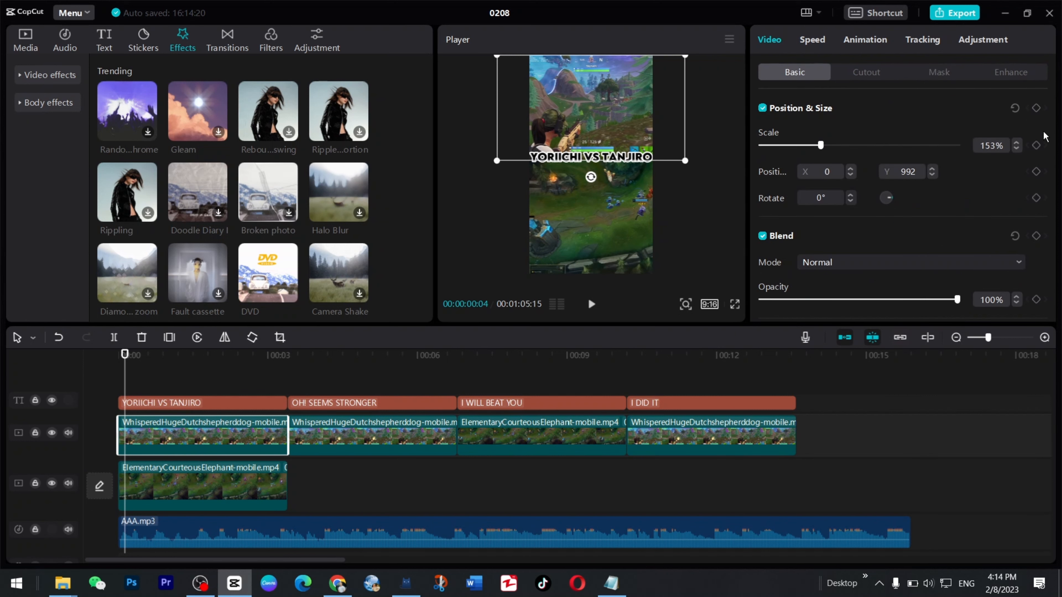
click(1036, 108)
Keyframe a zoom-in on the opening's top clip: 168% at 00:00:00:08 and 269% at position 992, 1269 at 00:00:00:20
drag(125, 358, 132, 360)
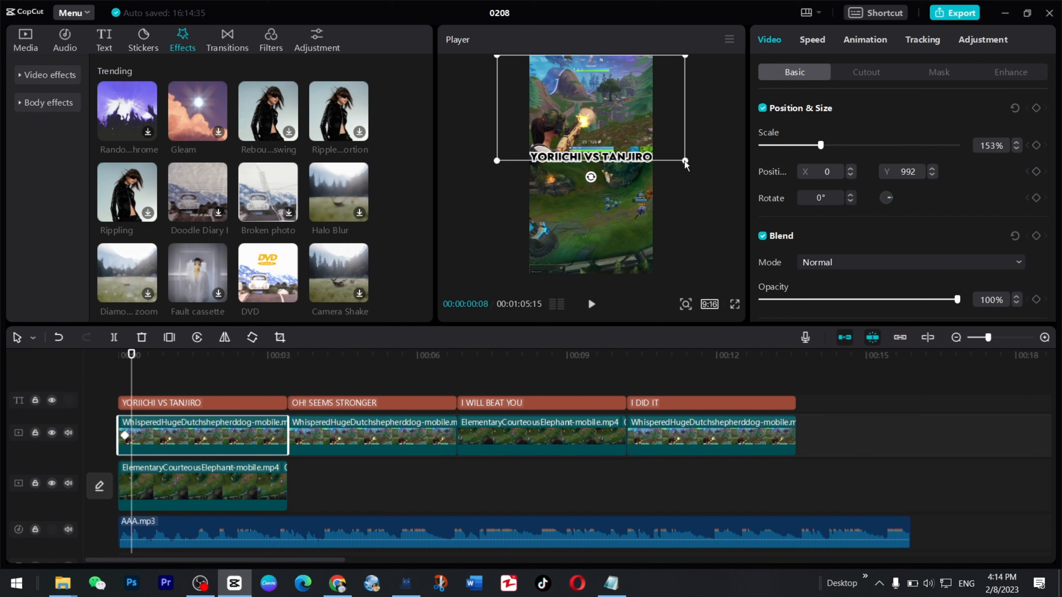
drag(685, 160, 694, 165)
click(1036, 108)
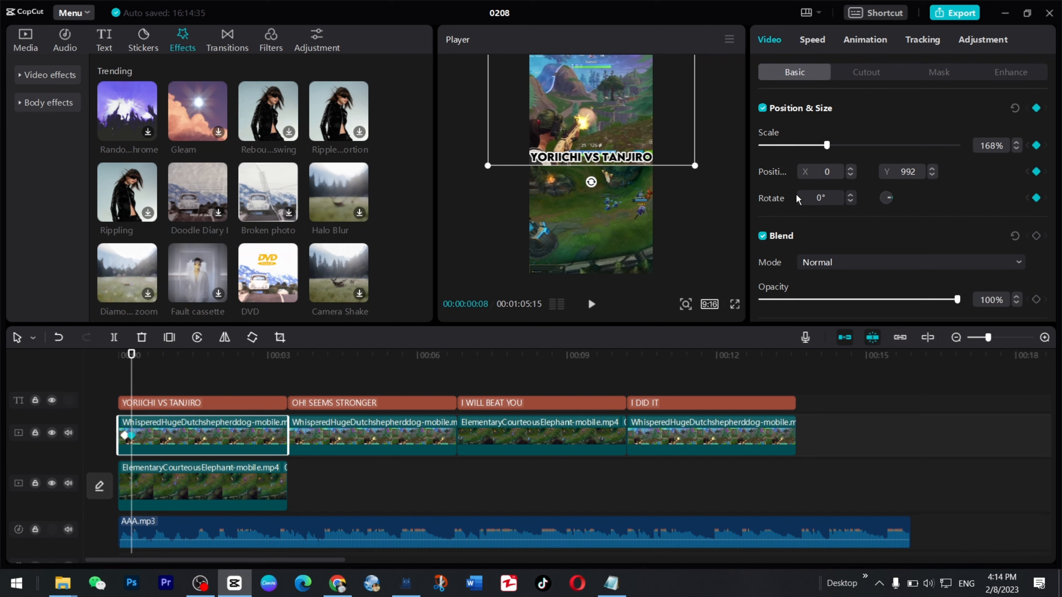
drag(132, 356, 152, 356)
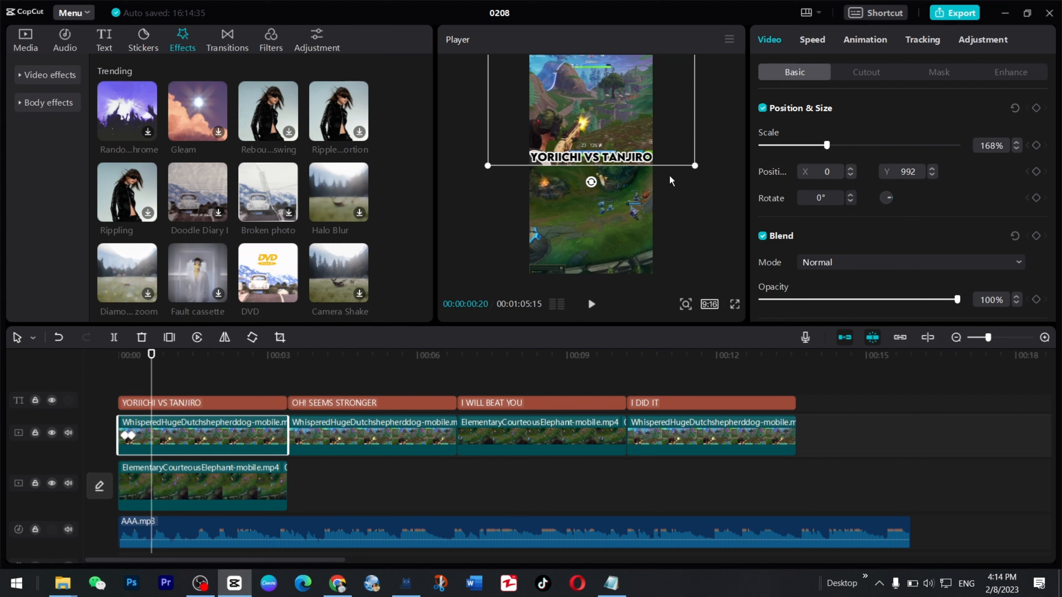
drag(695, 166, 660, 142)
Keyframe the opening's top clip back down to 168% at 00:00:01:21 and reposition it to about 738, 1207
drag(152, 356, 203, 358)
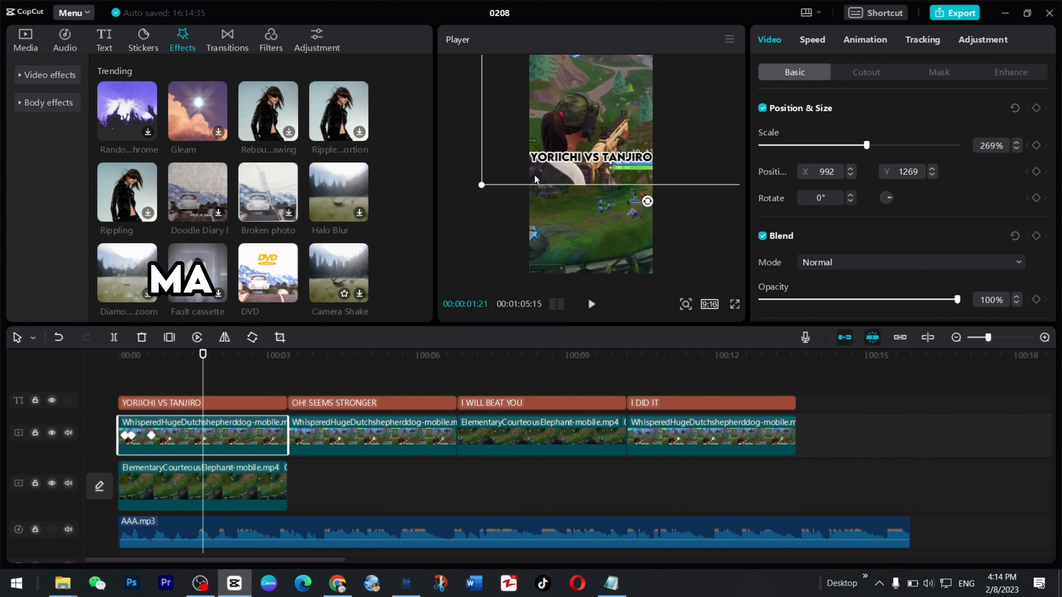
drag(482, 185, 542, 150)
drag(578, 107, 565, 102)
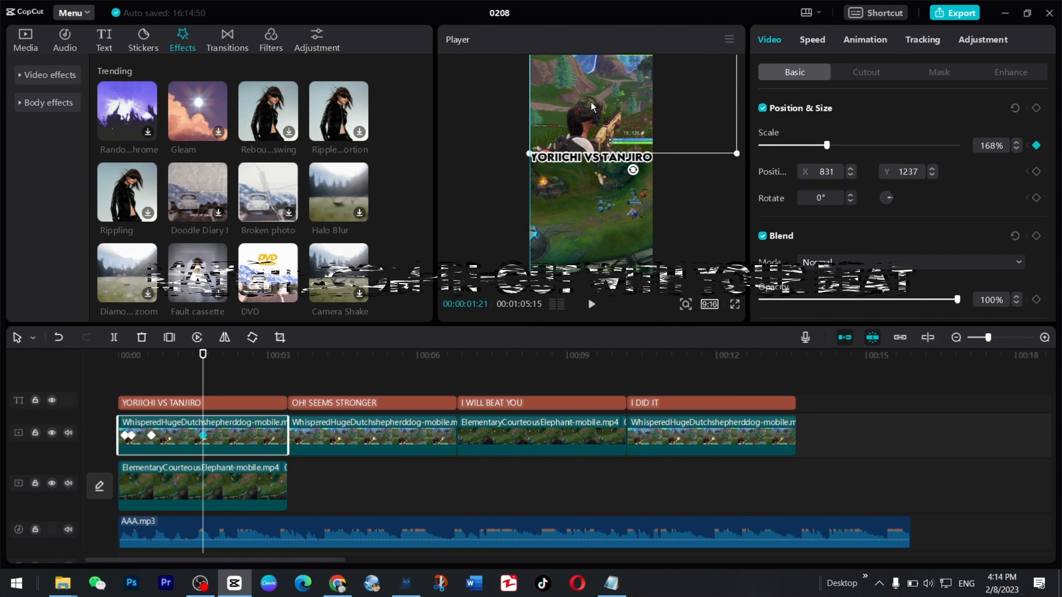
Play back the opening from the beginning into the second segment to review the zoom against the beat
drag(203, 355, 12, 355)
key(space)
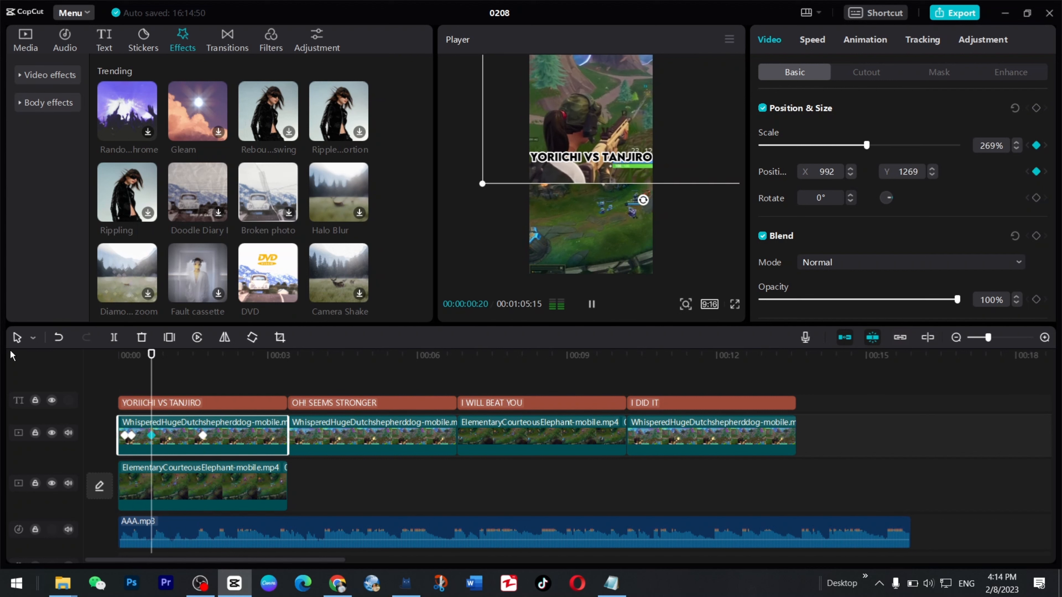
key(space)
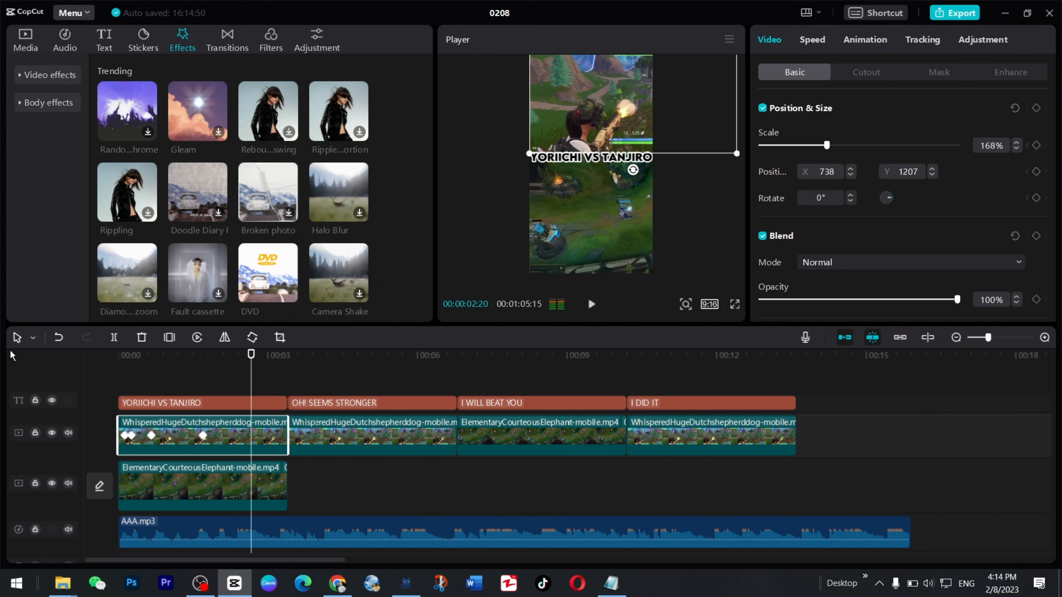
click(172, 492)
key(space)
key(space)
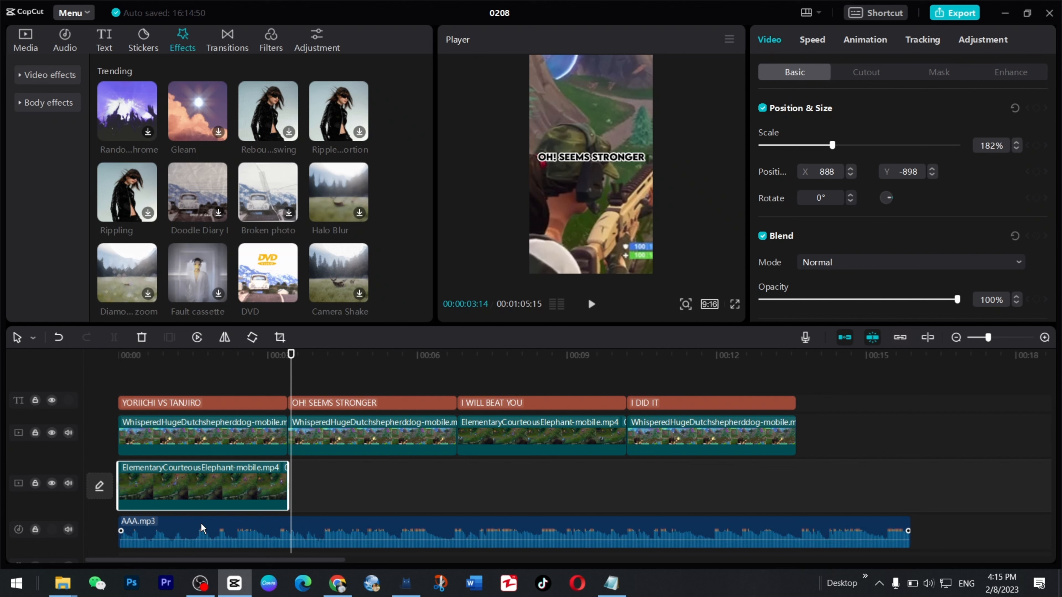
Add a Vertical blur transition between the first and second clips of the main video track
click(230, 45)
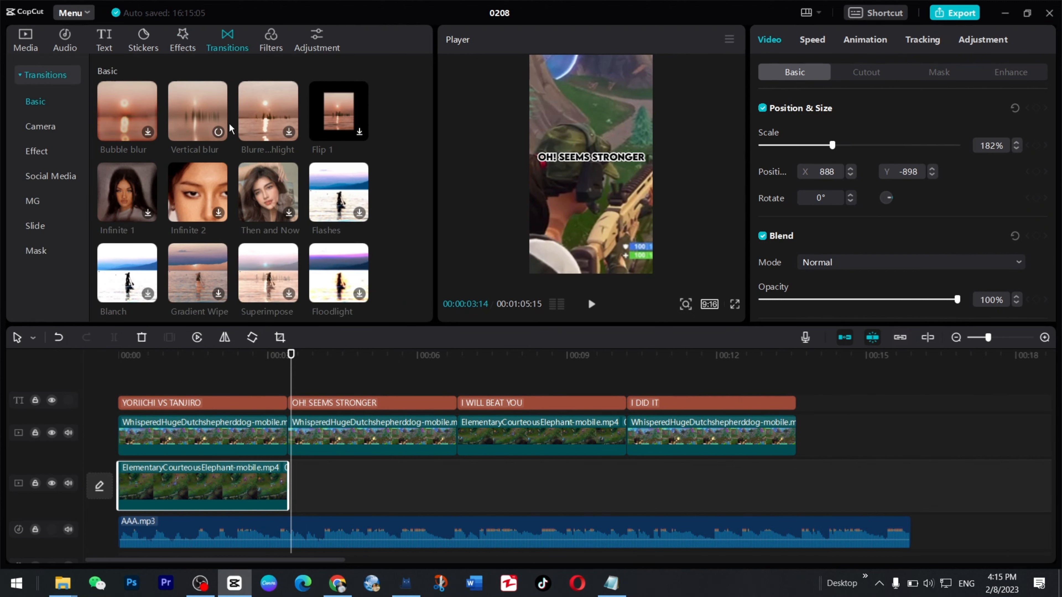
mouse_move(201, 93)
drag(211, 161, 277, 434)
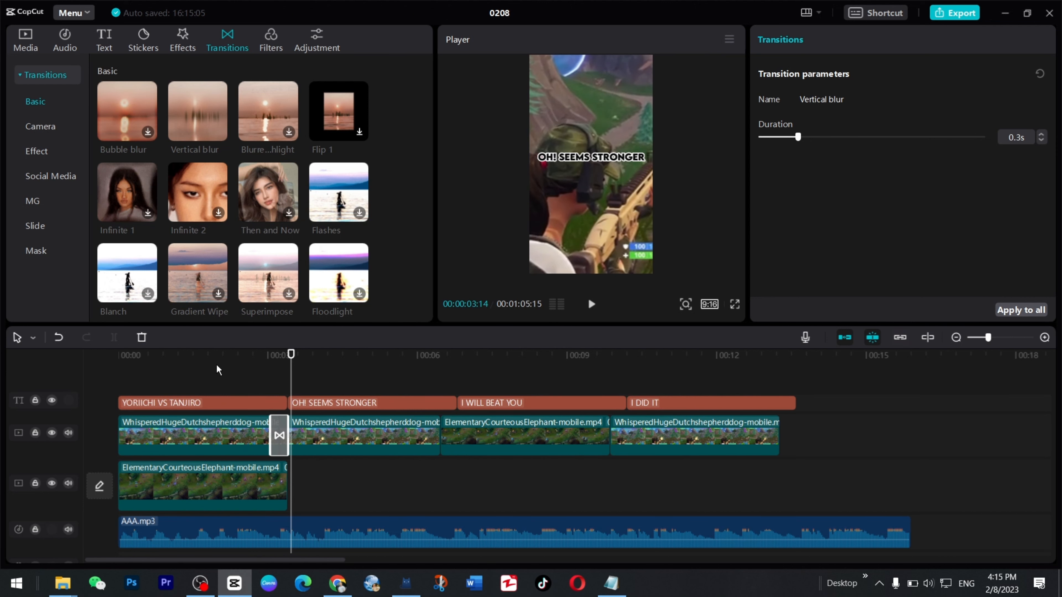
Play back from just before the transition to the end of the third clip to check it with the music
click(247, 366)
click(250, 372)
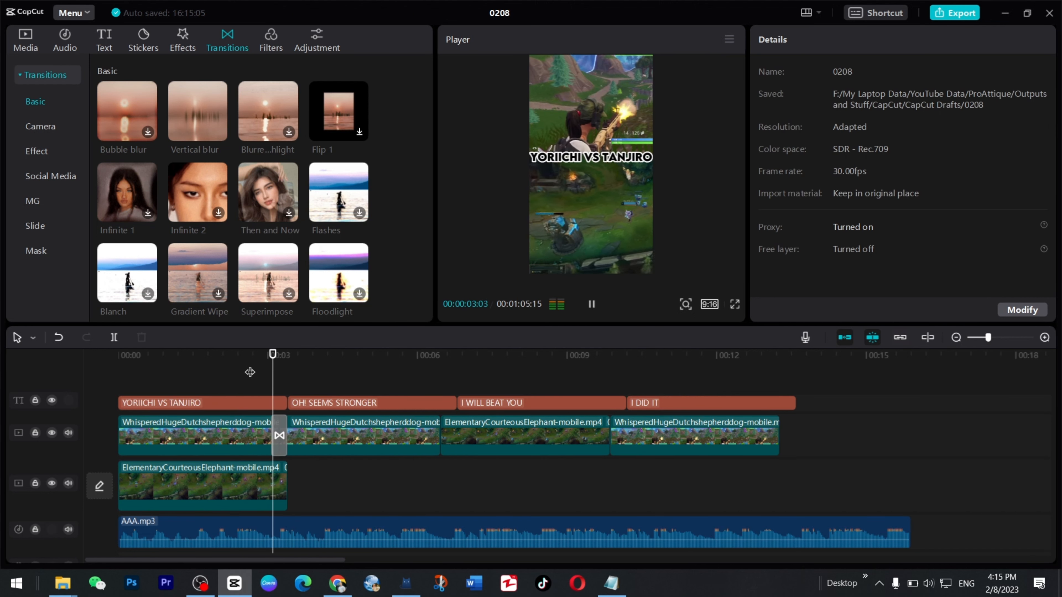
key(space)
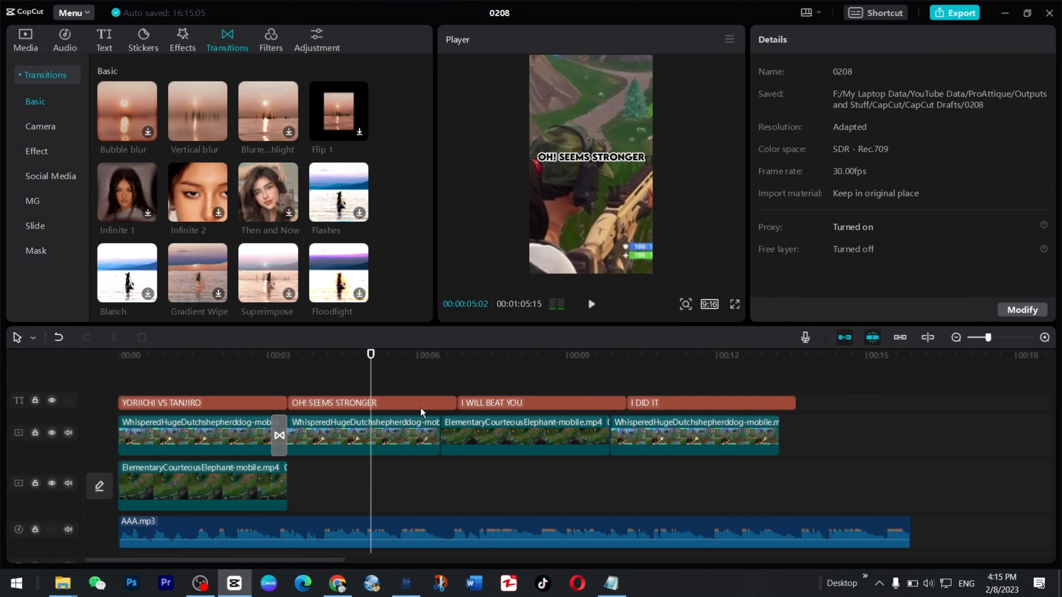
click(362, 426)
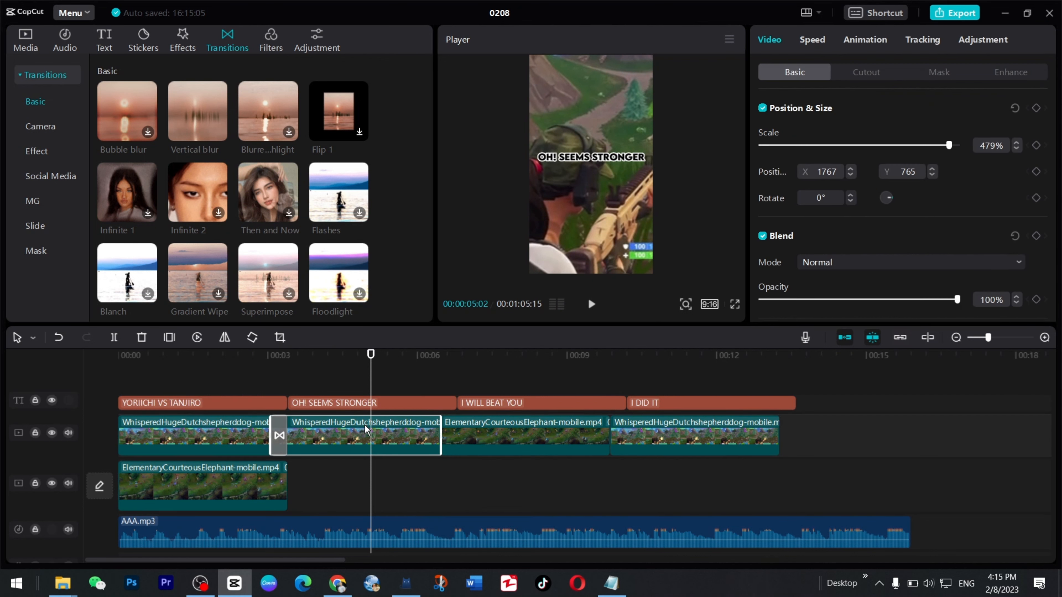
key(space)
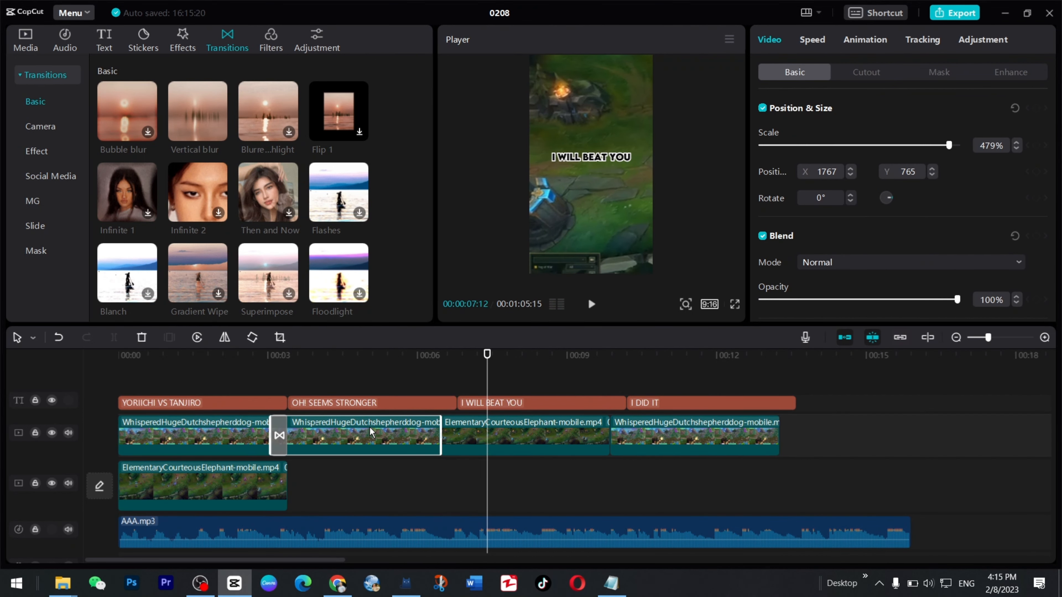
key(space)
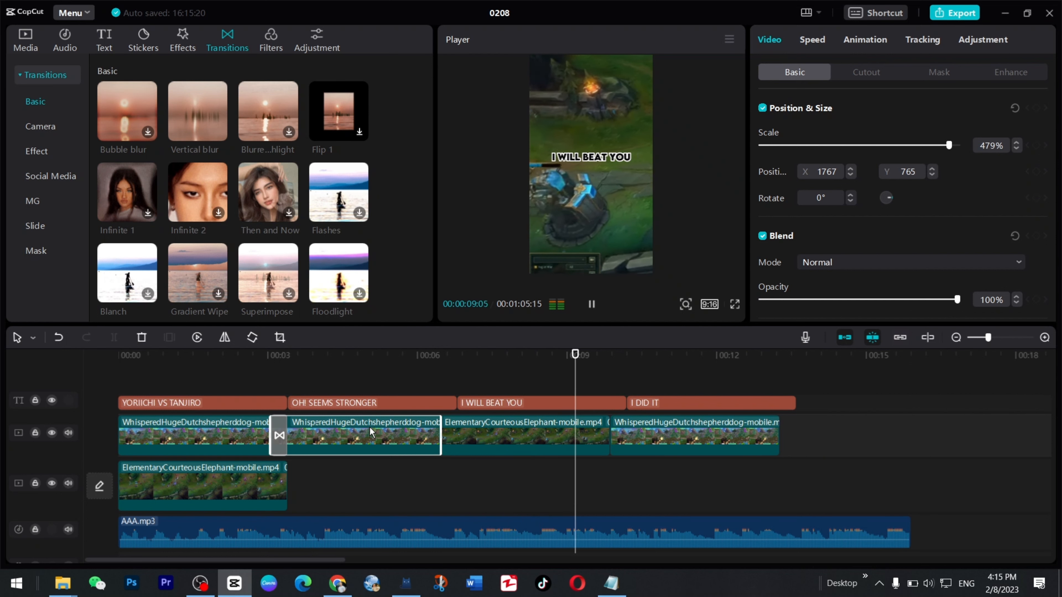
key(space)
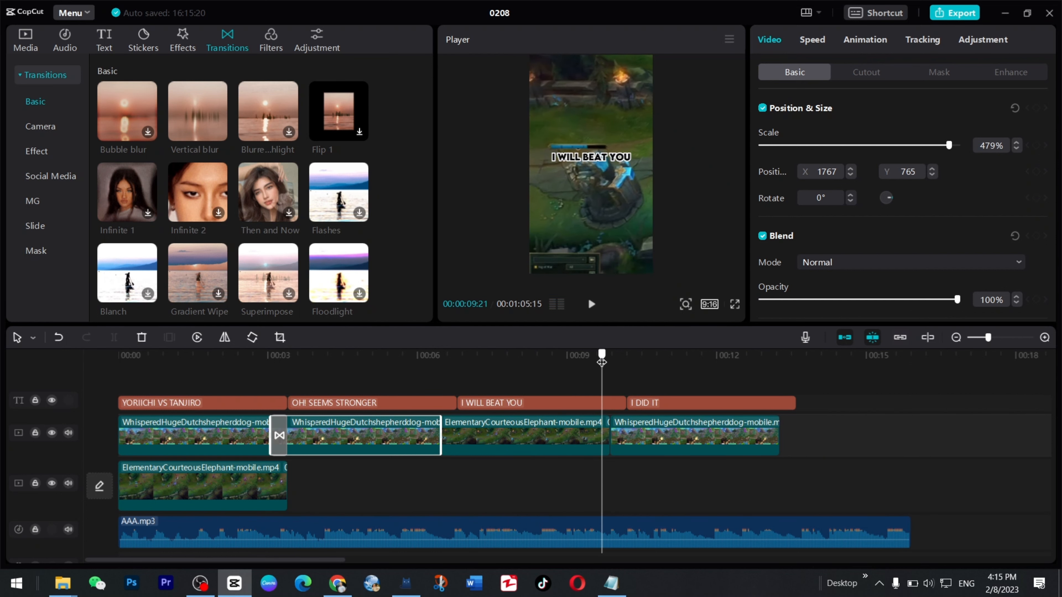
Split the AAA.mp3 clip at 00:00:09:26, where the fourth clip starts, and delete the part after the cut
drag(600, 361, 610, 361)
click(556, 532)
click(114, 338)
click(729, 536)
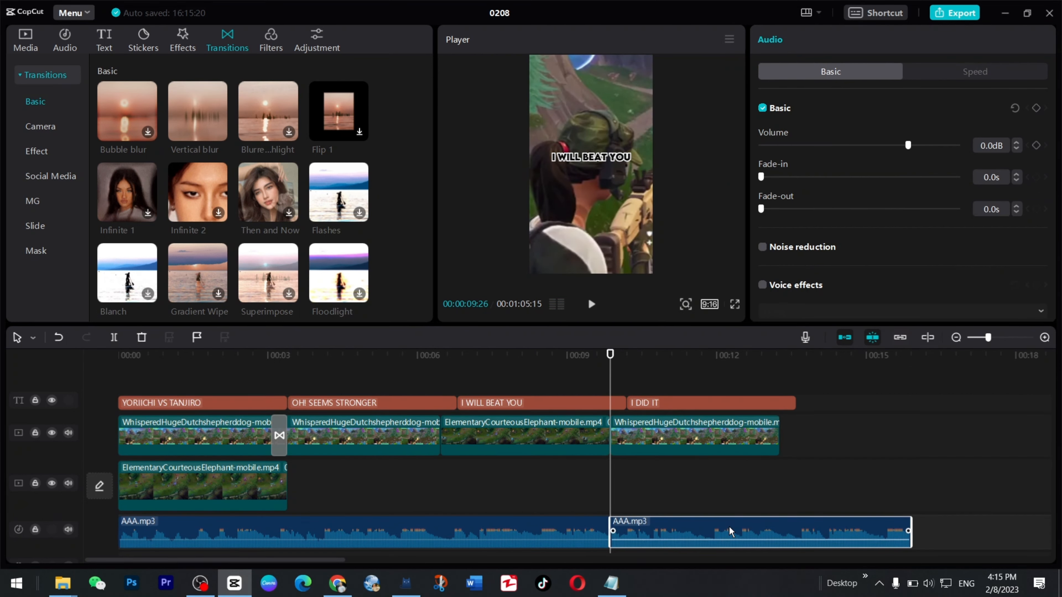
key(Delete)
Move the SnapSave audio clip to 00:00:09:26, directly after the trimmed AAA.mp3 clip on the same track
scroll(752, 455, down, 3)
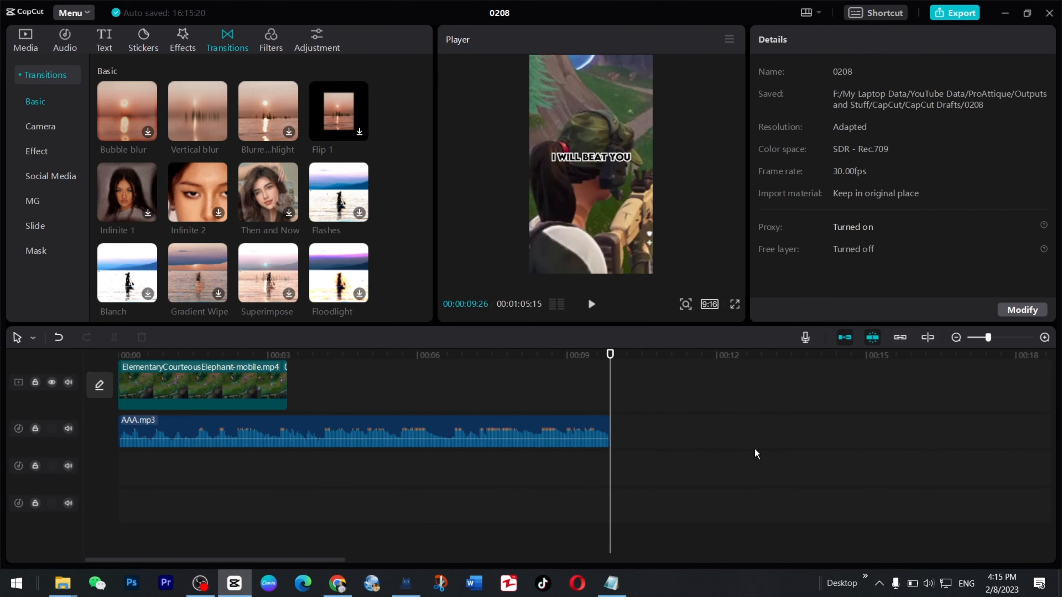
scroll(769, 444, down, 5)
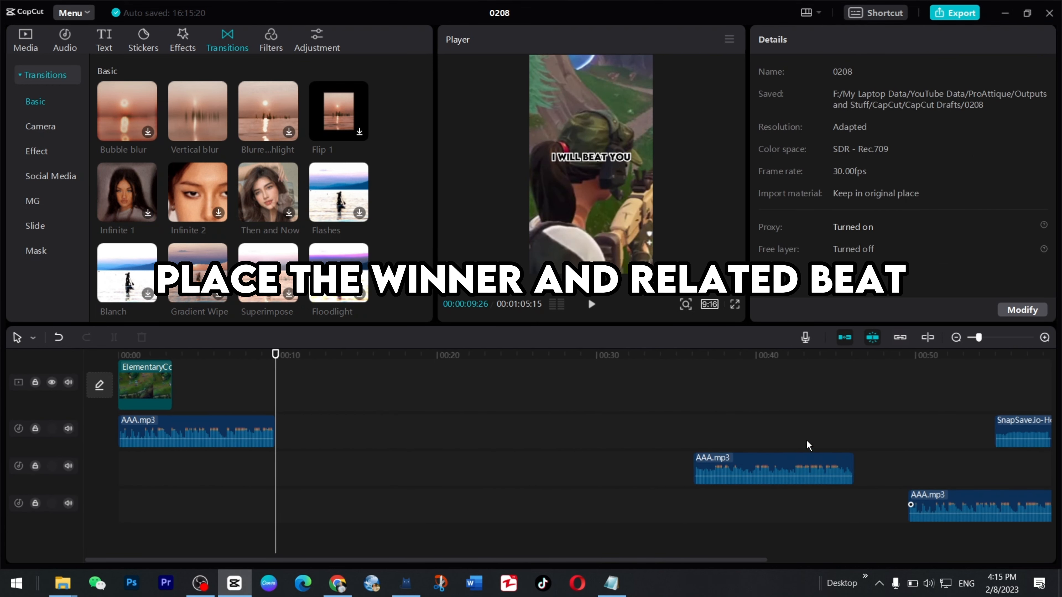
scroll(977, 428, down, 2)
drag(690, 430, 261, 426)
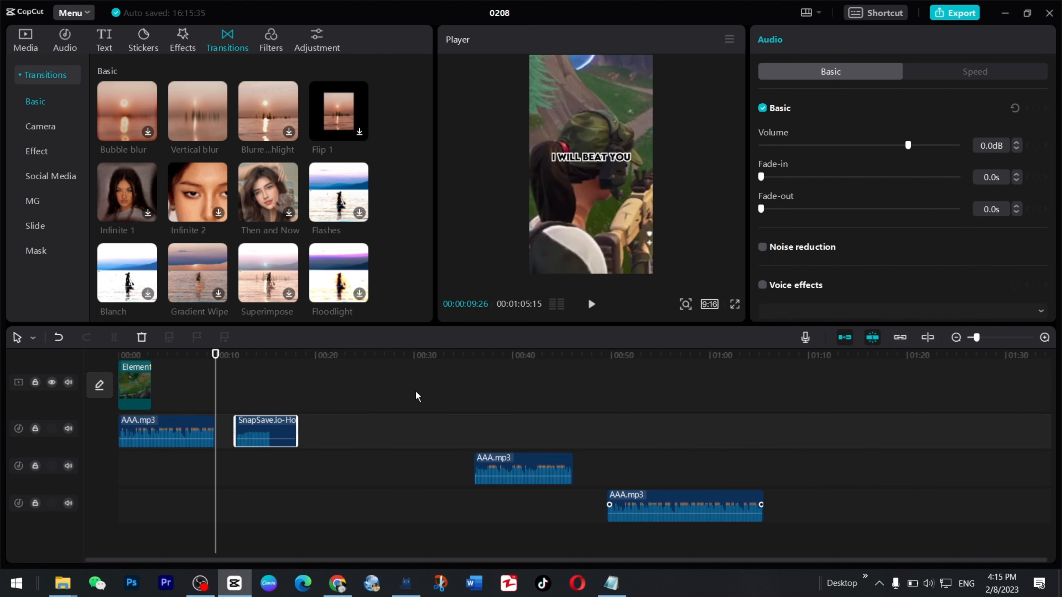
scroll(415, 395, up, 2)
scroll(368, 420, left, 3)
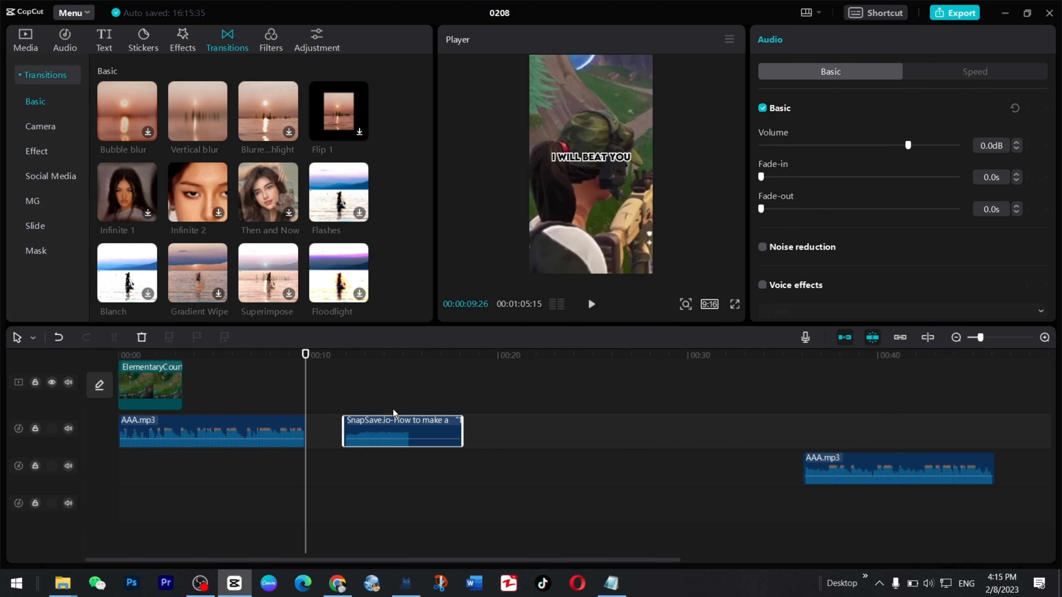
scroll(398, 422, up, 4)
scroll(395, 450, down, 2)
drag(423, 473, 385, 475)
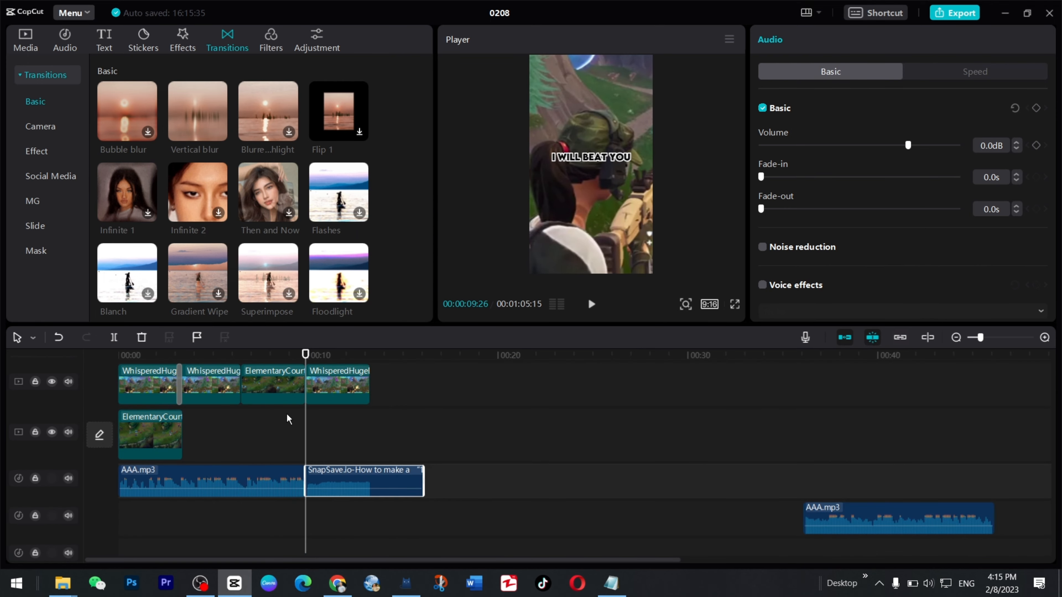
Play back the fourth segment from 00:00:09:26 to check it with the new audio
scroll(297, 424, up, 2)
key(space)
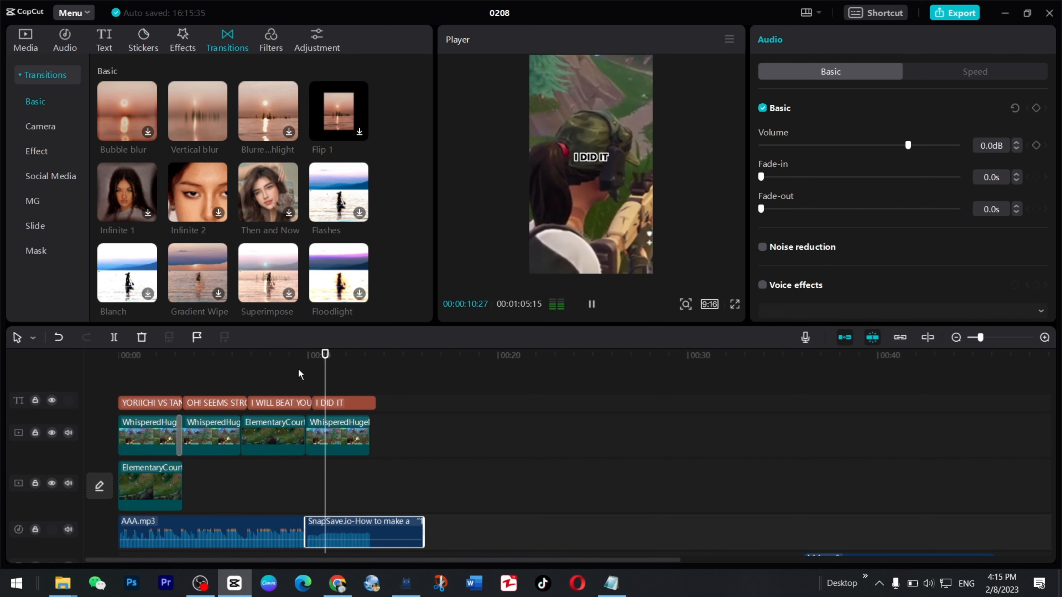
key(space)
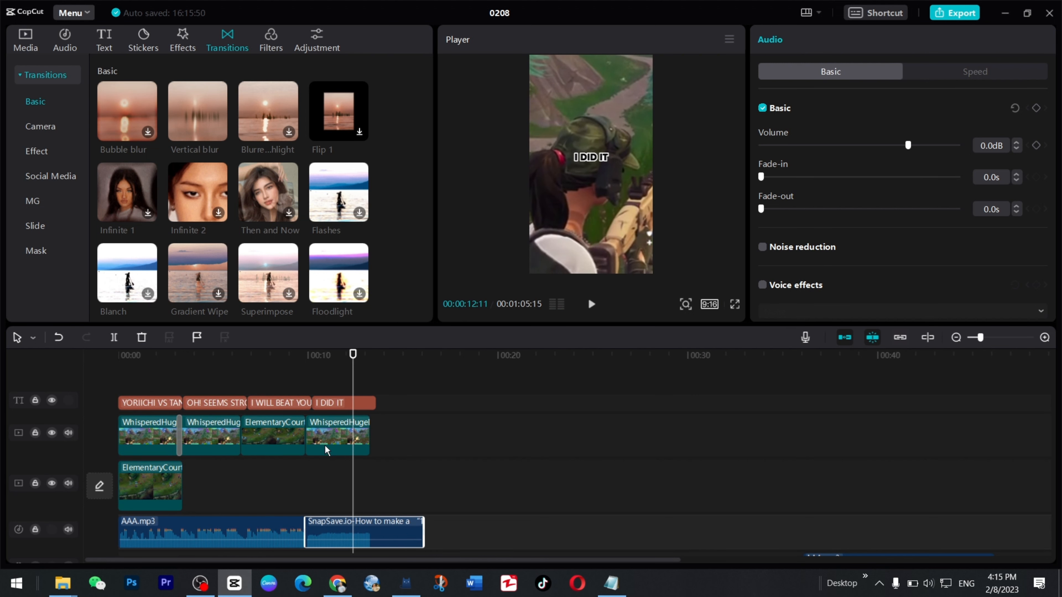
Add a Position & Size keyframe to the fourth clip at its start, 00:00:09:26
click(325, 445)
drag(353, 355, 305, 354)
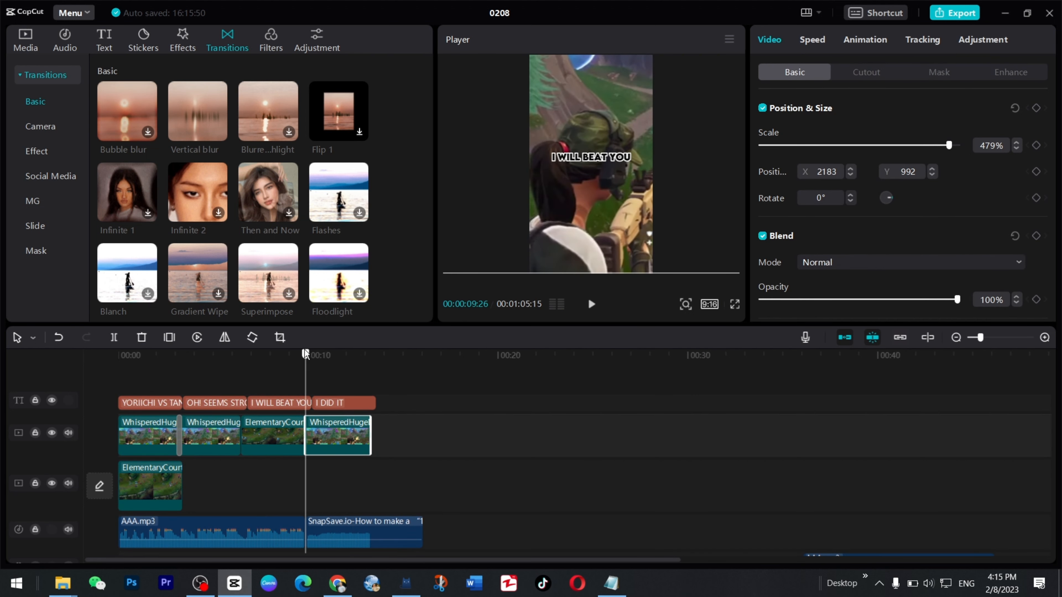
click(1035, 108)
Trim the "I WILL BEAT YOU" caption to end at 00:00:09:26 and move the "I DID IT" caption to start there
scroll(312, 369, up, 3)
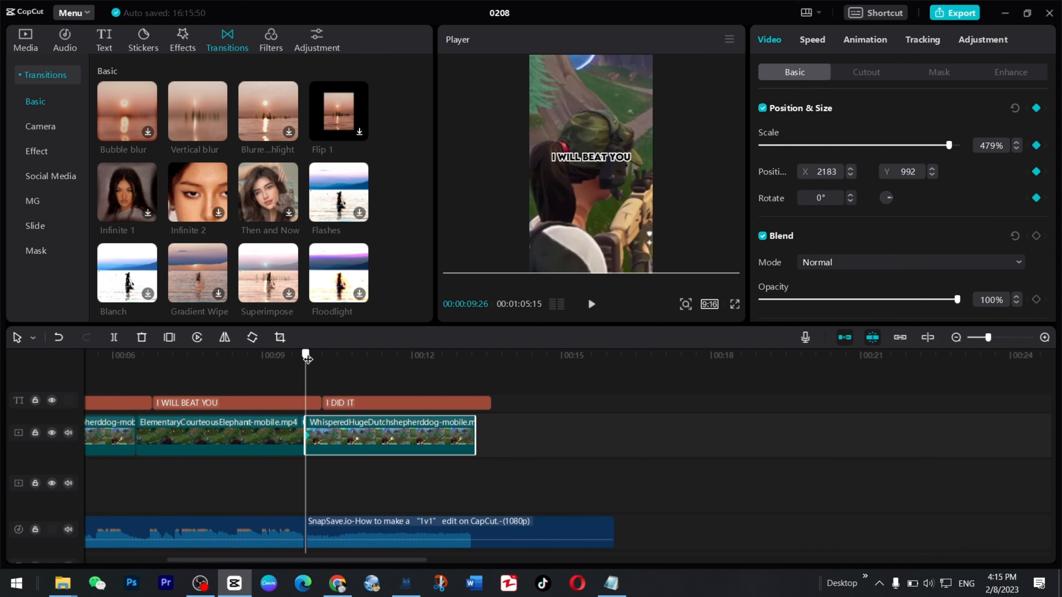
click(305, 402)
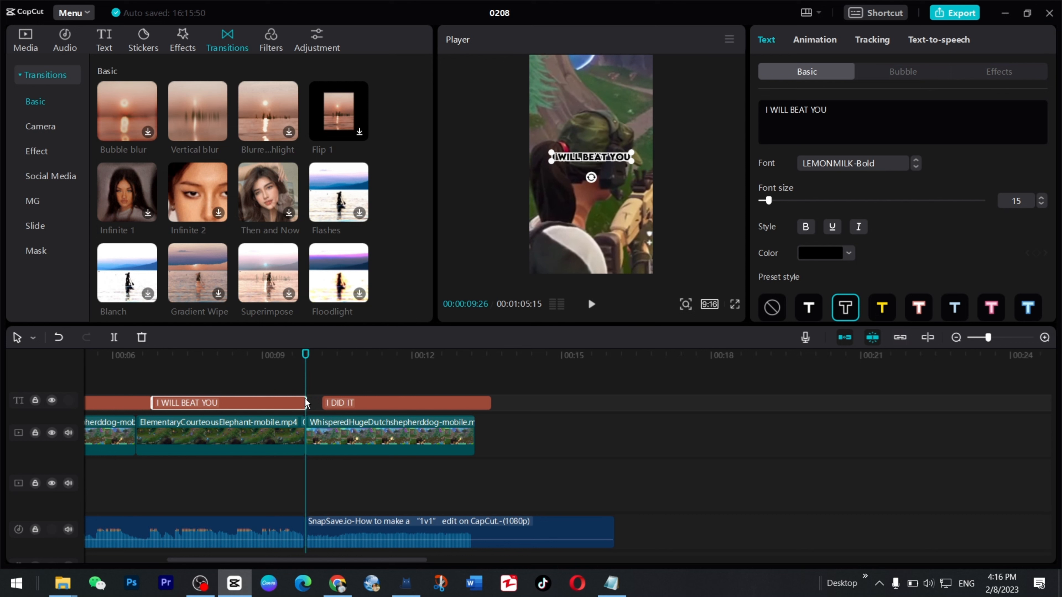
drag(368, 405, 345, 412)
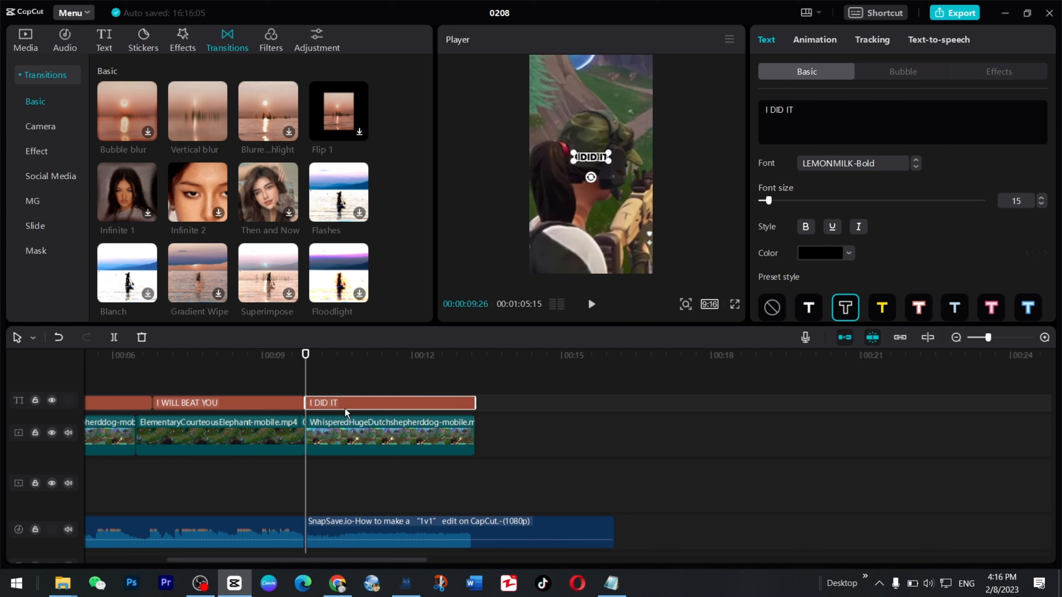
Add further position and scale keyframes along the fourth clip, including a scale of 449% at 00:00:10:05
click(322, 438)
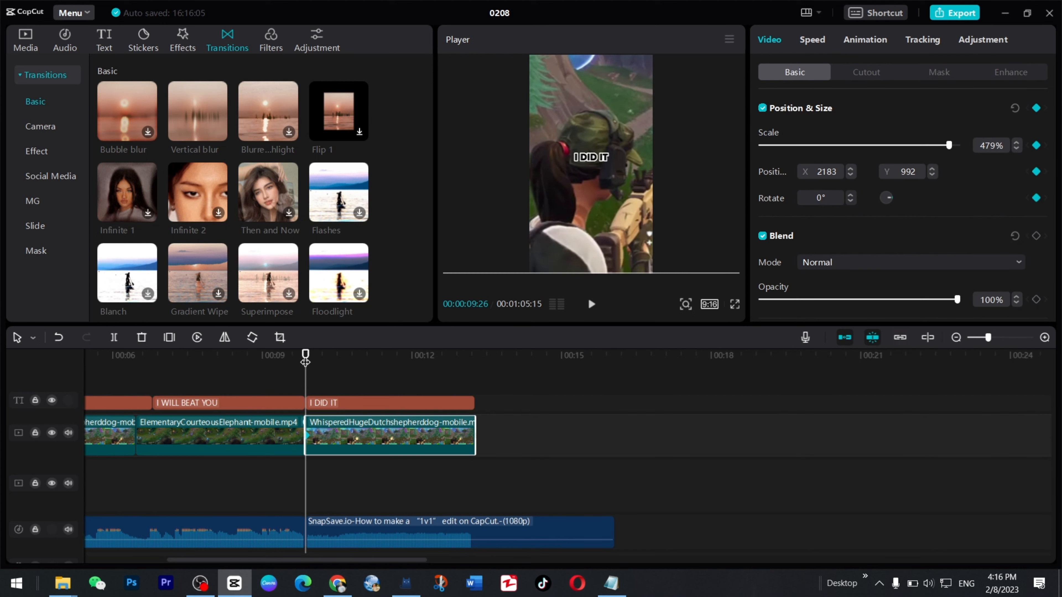
drag(309, 363, 320, 354)
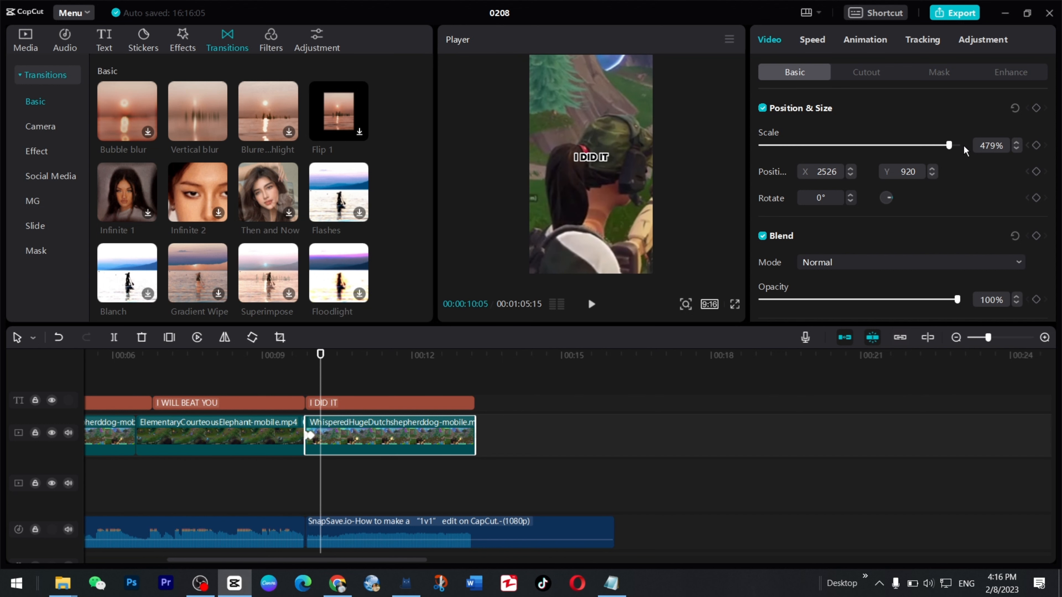
drag(946, 145, 937, 146)
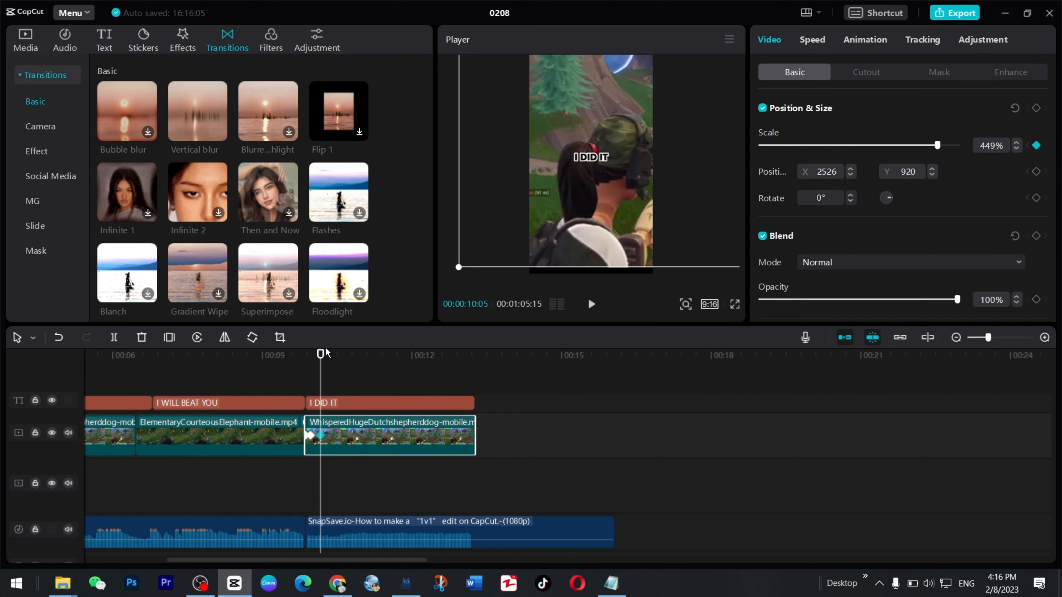
drag(323, 364, 332, 355)
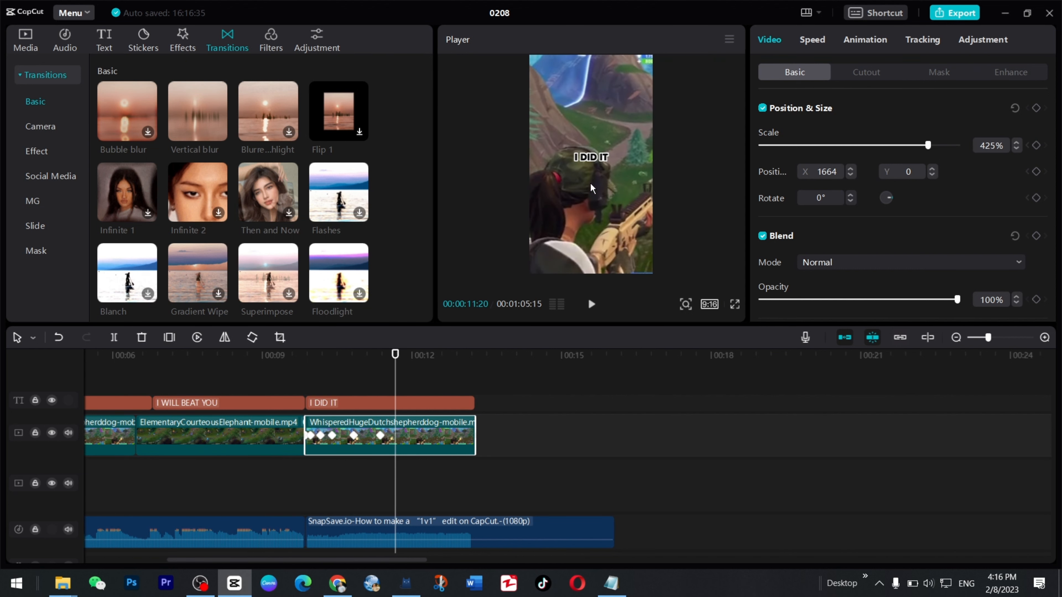
Play back from 00:00:09:23 to check the fourth clip's keyframed motion with the audio
click(301, 382)
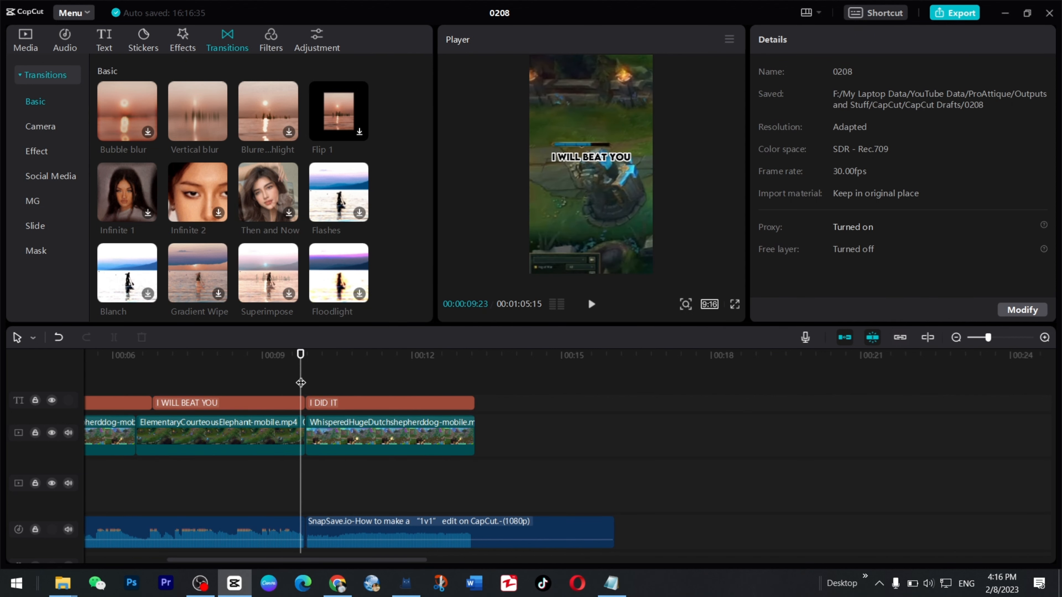
key(space)
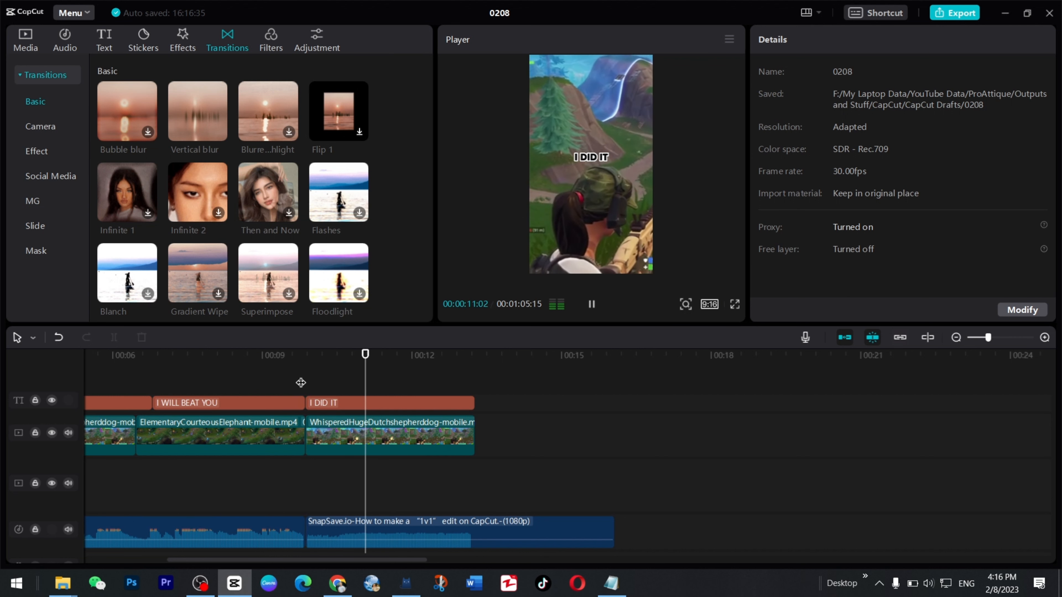
key(space)
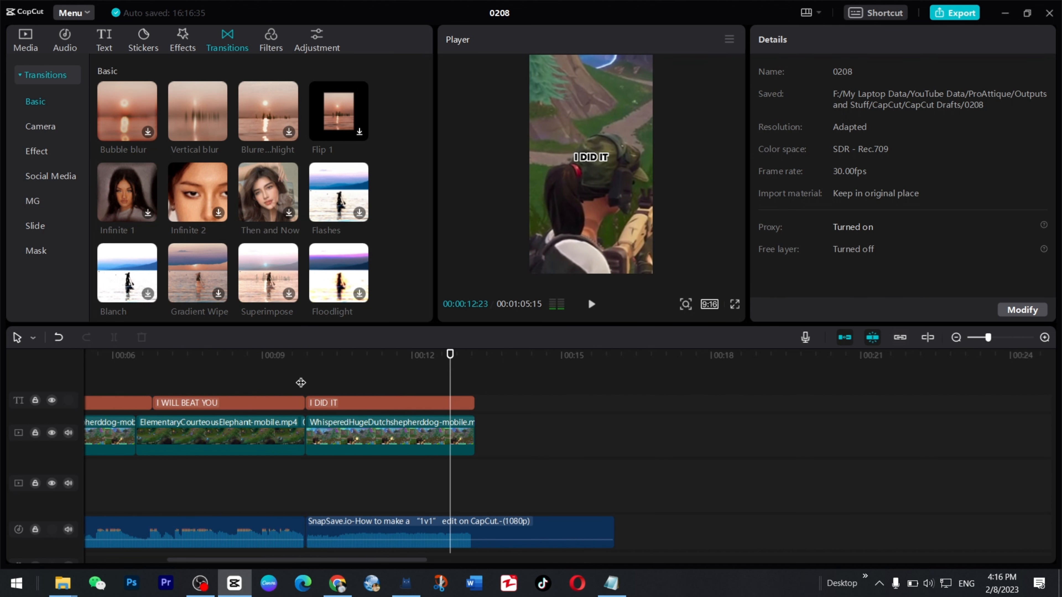
Split the SnapSave audio clip at 00:00:13:08, where the fourth clip ends, and delete the part after the cut
scroll(486, 403, down, 2)
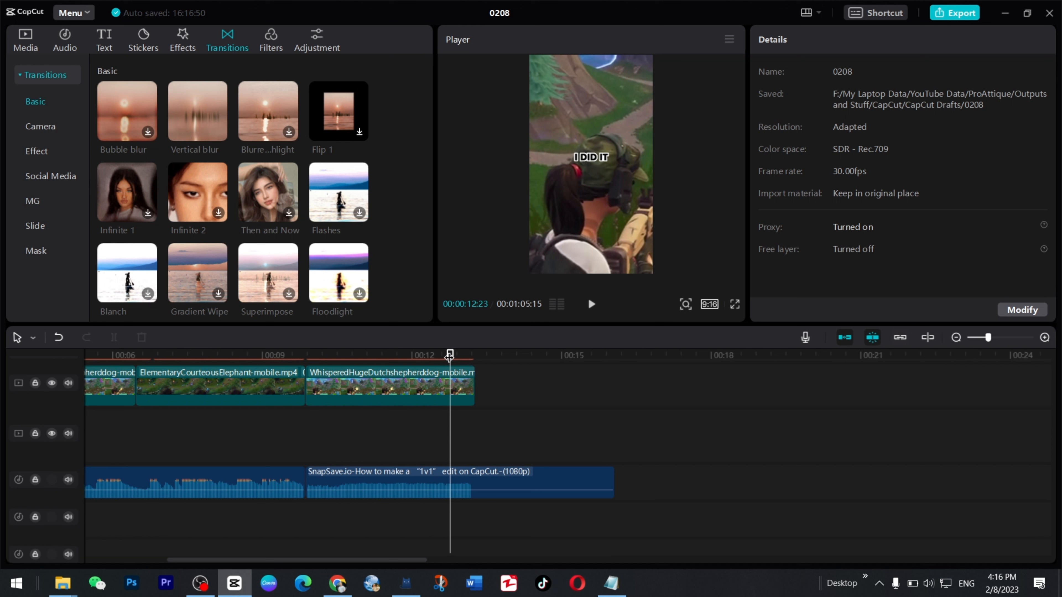
drag(450, 356, 474, 358)
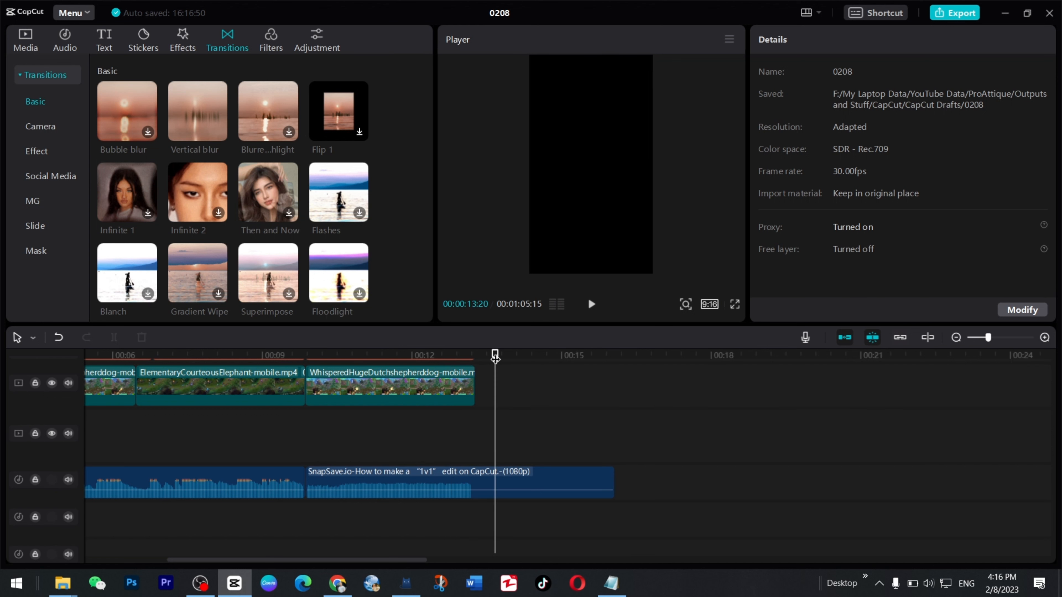
click(356, 489)
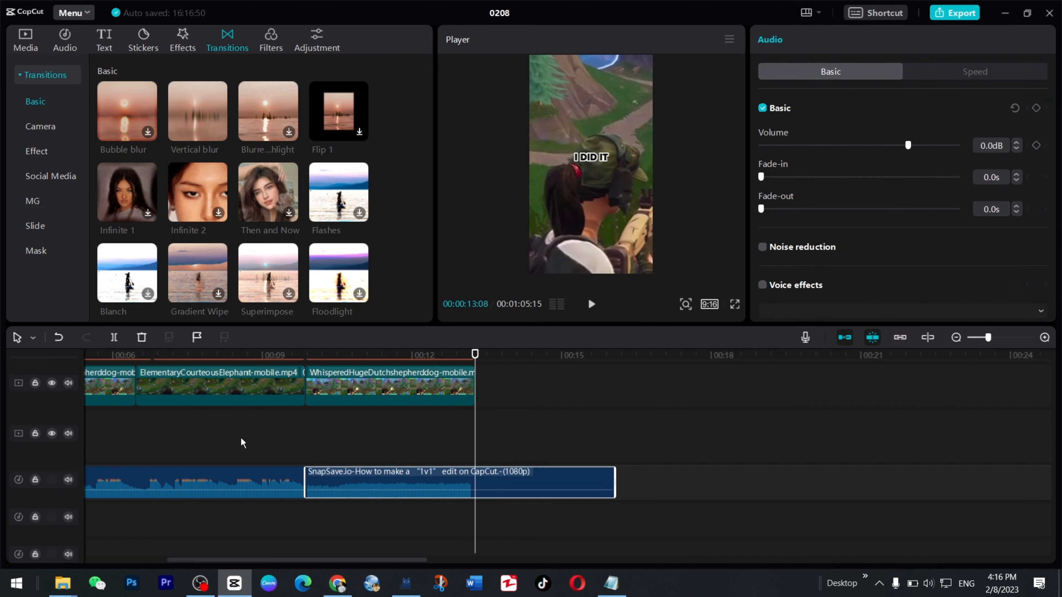
click(113, 337)
key(Delete)
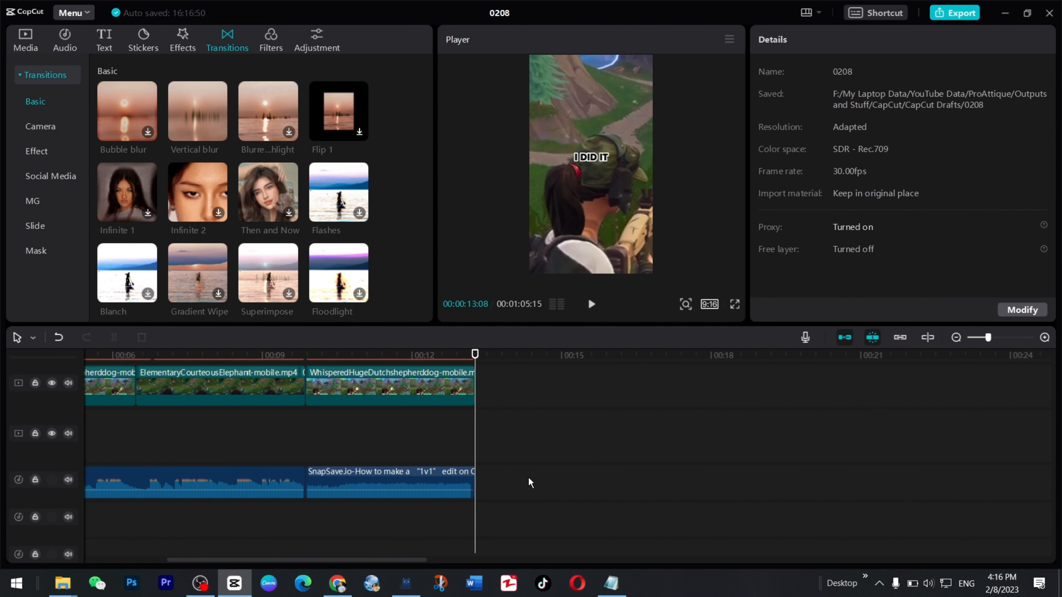
Add a Position & Size keyframe to the "I DID IT" caption at 00:00:09:26 and set its scale there to 71%
scroll(527, 477, up, 1)
click(460, 402)
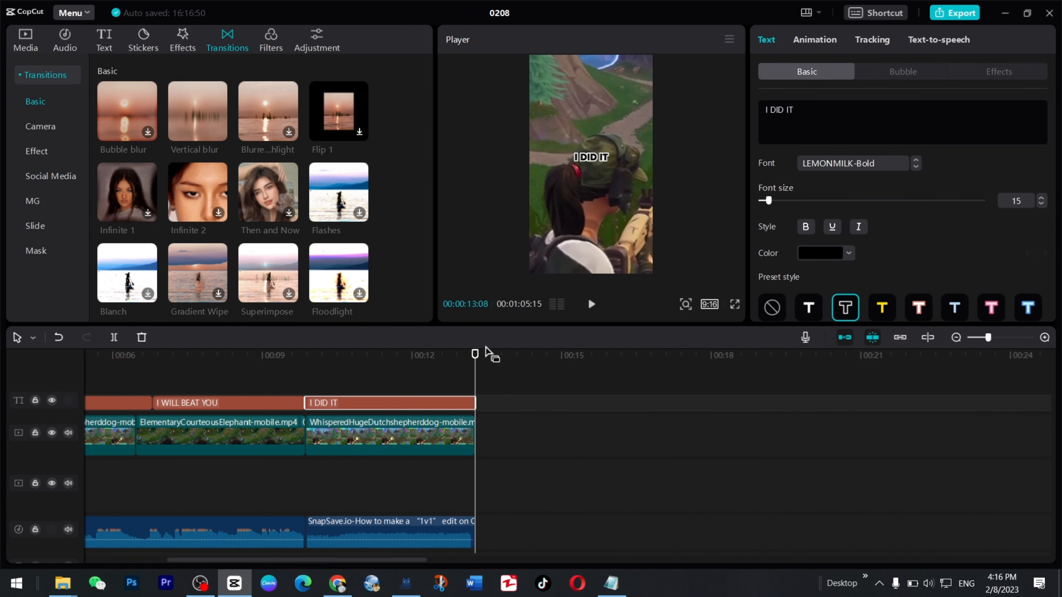
drag(475, 354, 306, 353)
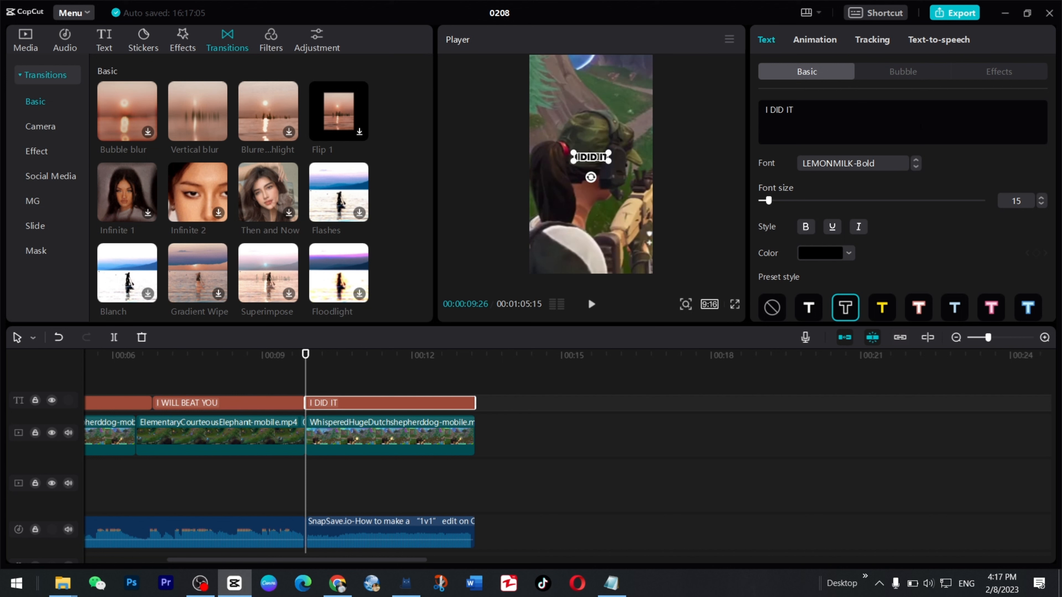
scroll(965, 188, down, 6)
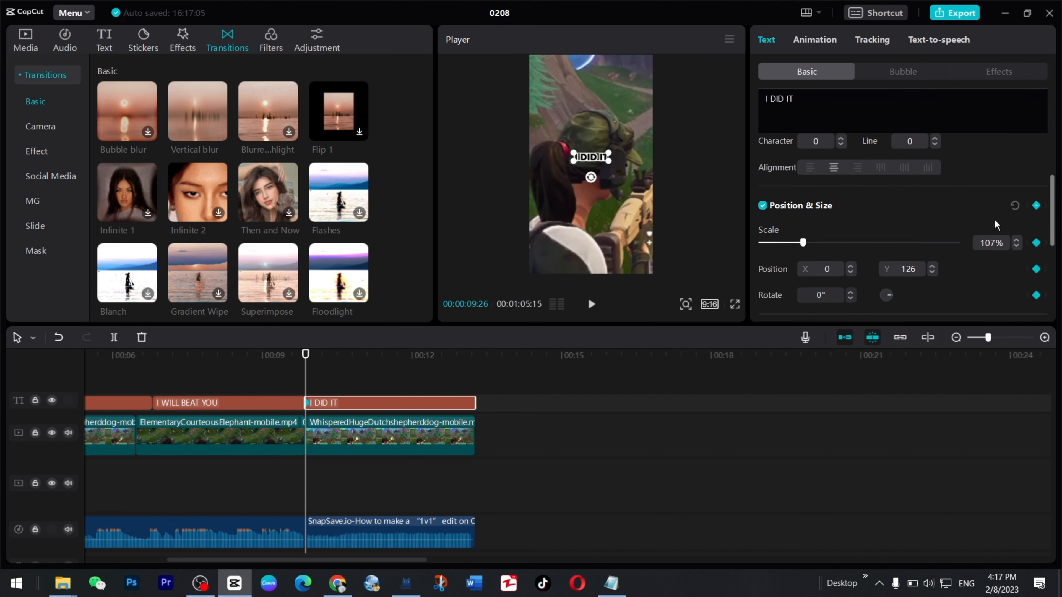
drag(800, 244, 790, 246)
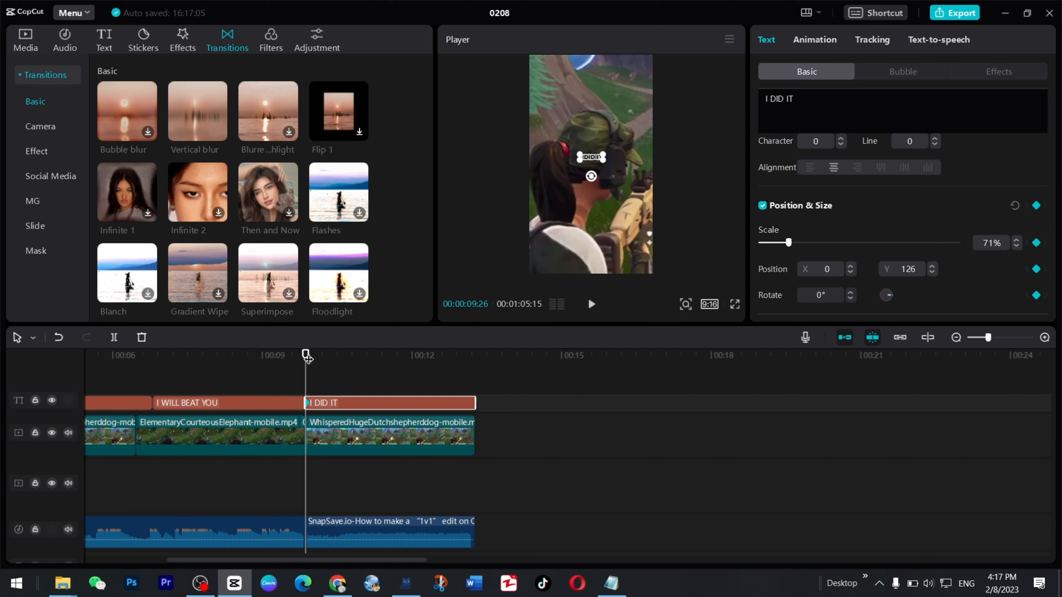
Keyframe the "I DID IT" caption at 150% scale shortly after its start and enlarge it to 316% at 00:00:10:25
drag(307, 356, 326, 356)
drag(789, 243, 819, 243)
drag(323, 359, 353, 358)
click(1035, 206)
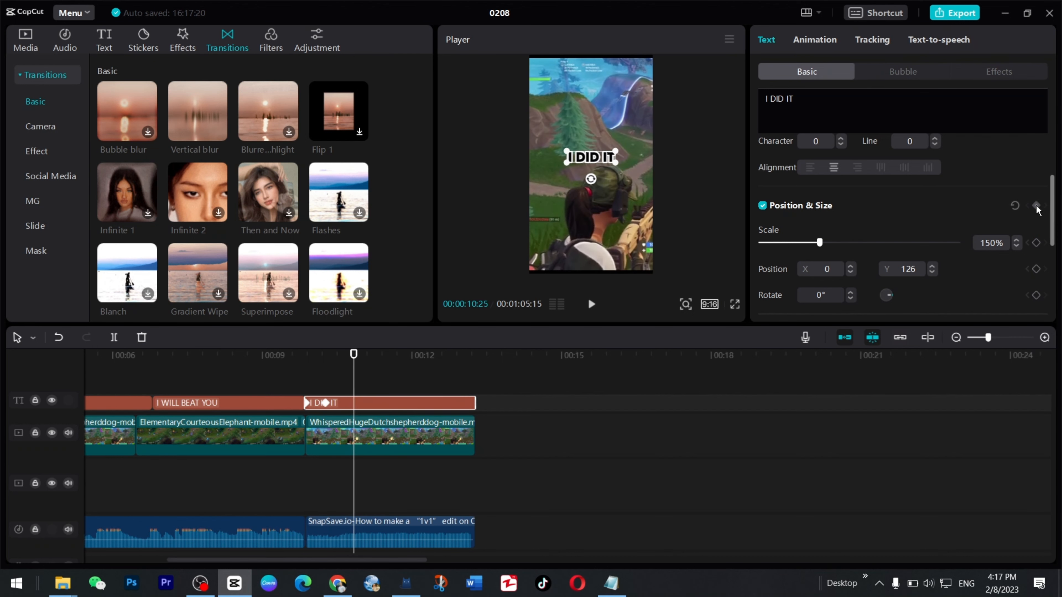
drag(612, 165, 650, 171)
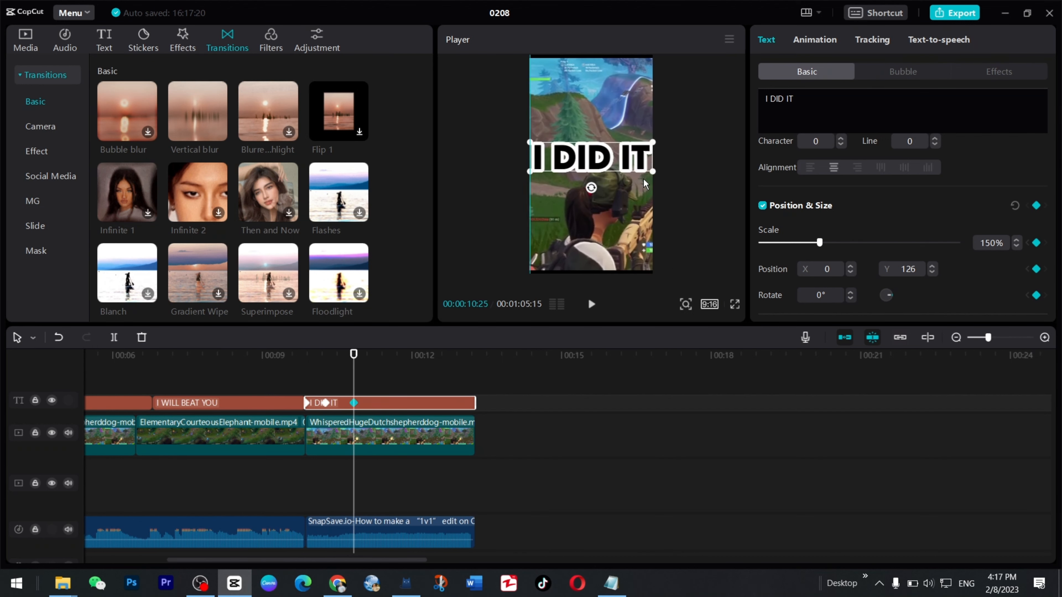
Play back from just before the fourth clip to check the growing "I DID IT" caption
drag(355, 356, 275, 361)
key(space)
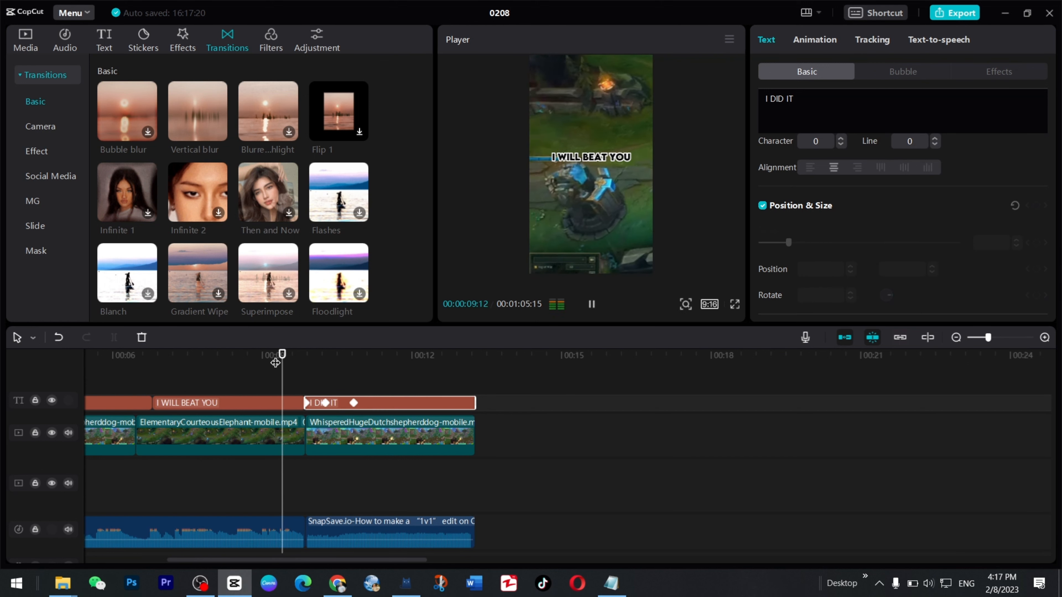
key(space)
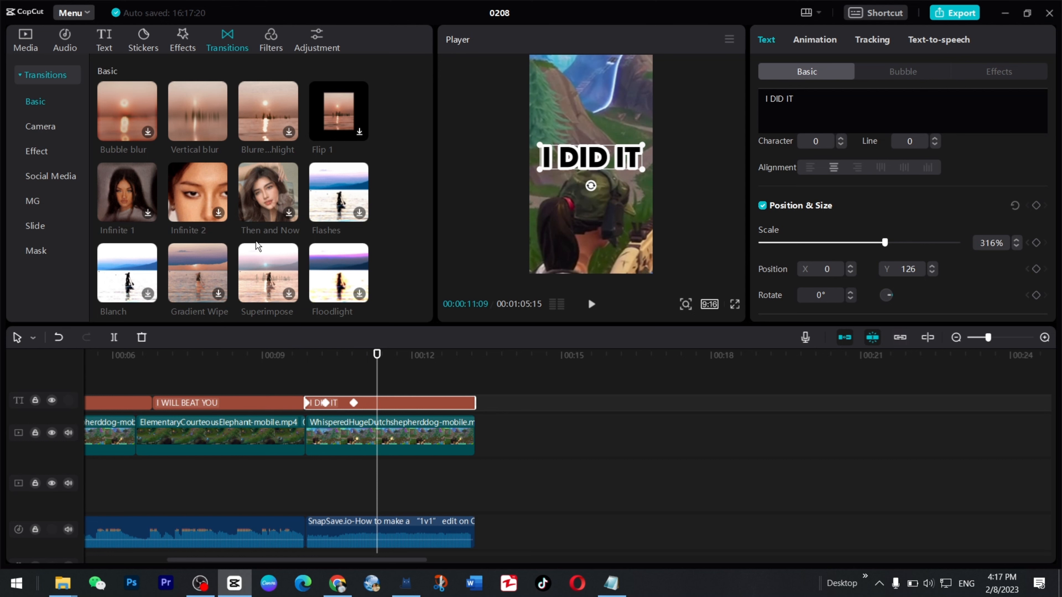
Place the Camera Shake effect near the start of the "I DID IT" caption and trim it to a short burst
scroll(176, 209, down, 2)
click(183, 42)
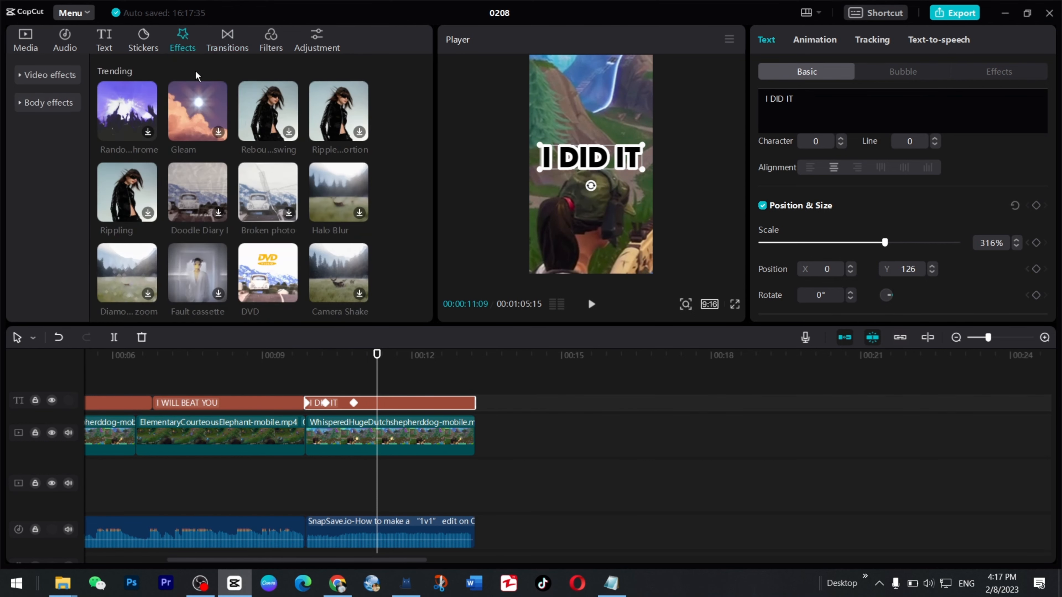
scroll(337, 201, down, 2)
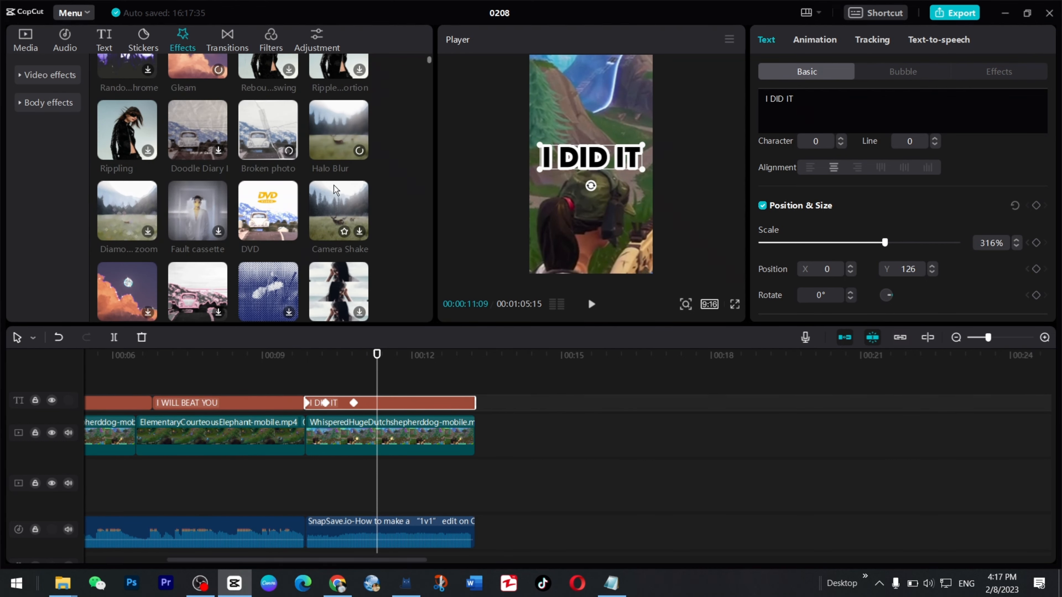
drag(340, 216, 330, 401)
drag(458, 403, 338, 403)
Place the Rippling effect after Camera Shake on the same track and trim it to end just before 00:00:11:09
click(359, 369)
drag(359, 369, 347, 404)
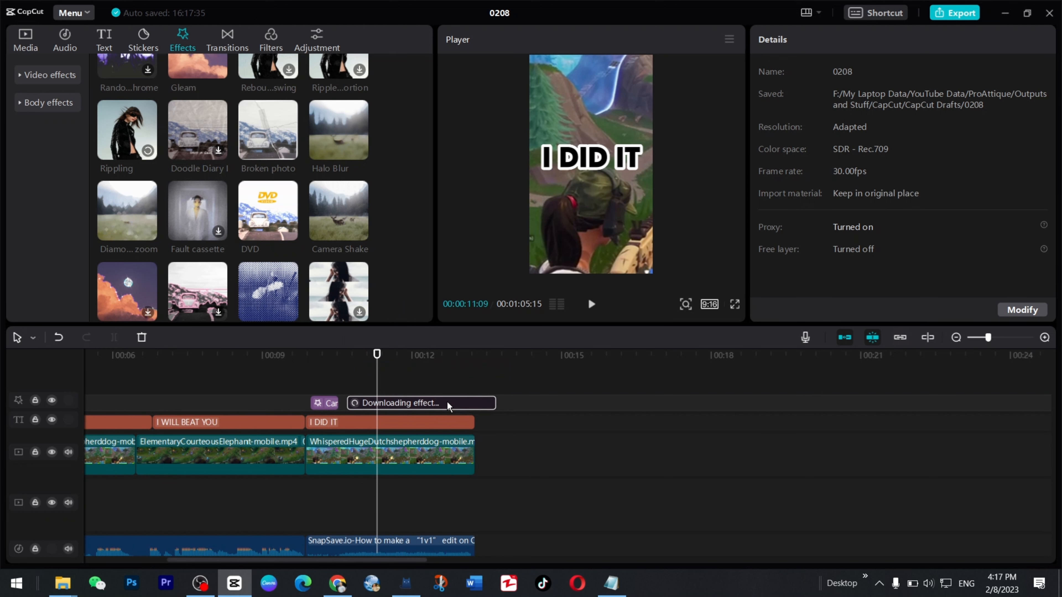
drag(497, 403, 370, 402)
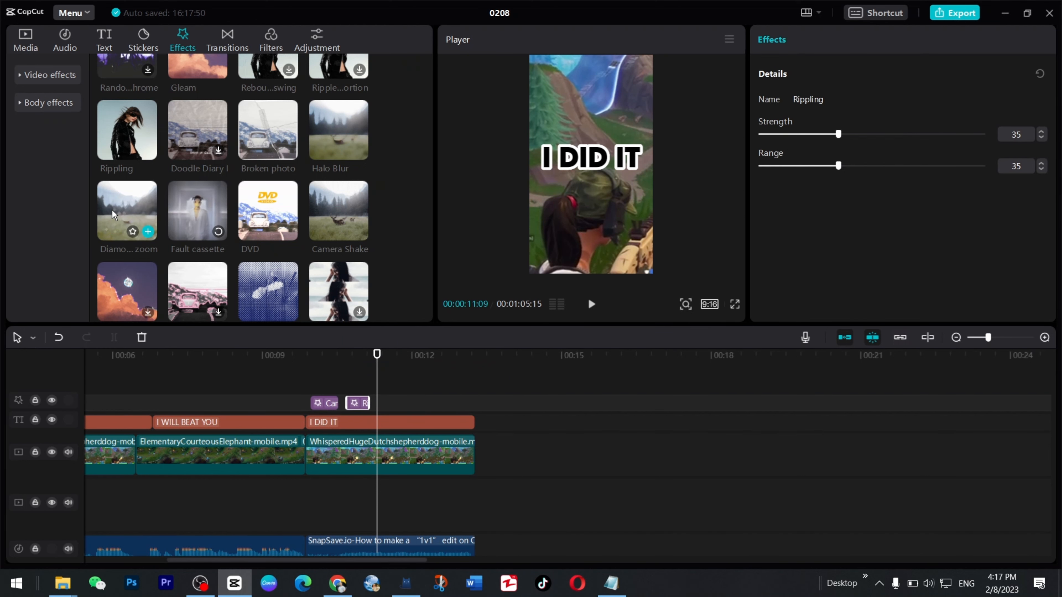
Add another short video effect after Rippling, followed by a short Water Reflections effect on the same track
scroll(136, 190, down, 3)
drag(191, 238, 391, 403)
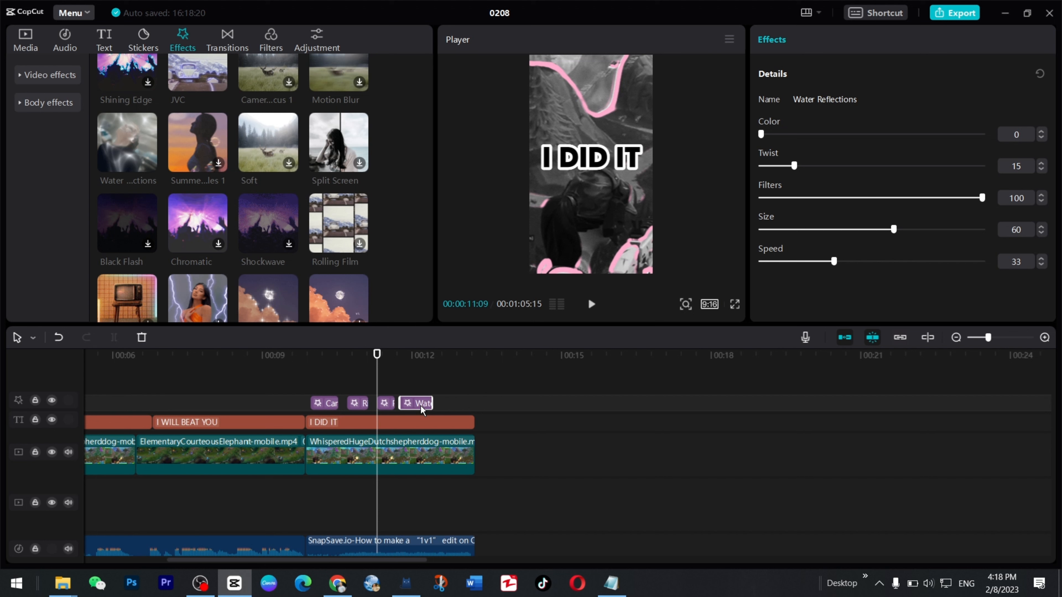
Play the whole edit in full screen from 00:00:00:00, then exit the full-screen preview
click(734, 305)
drag(503, 536, 328, 525)
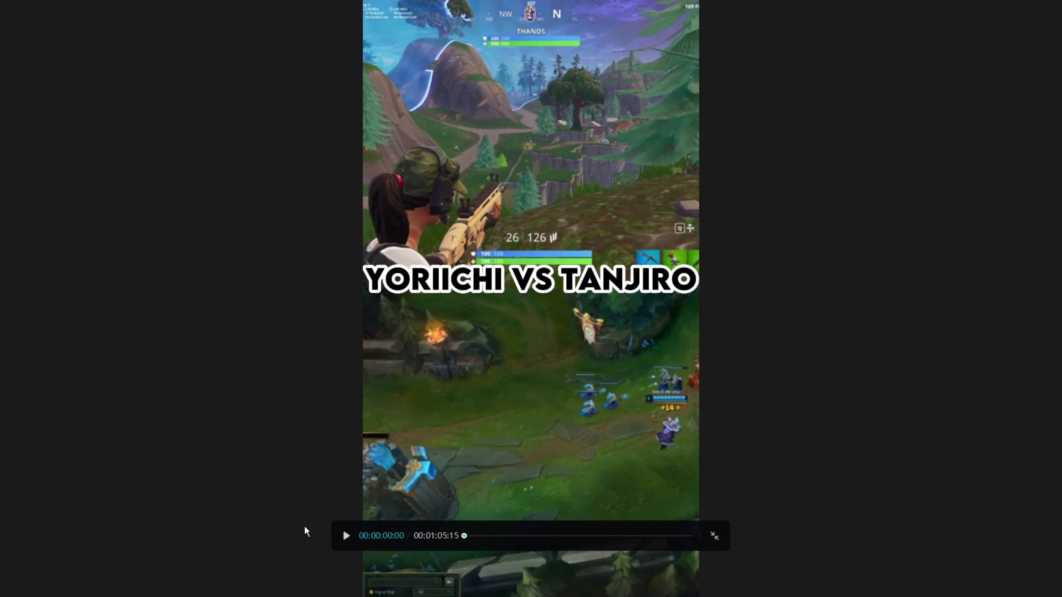
key(space)
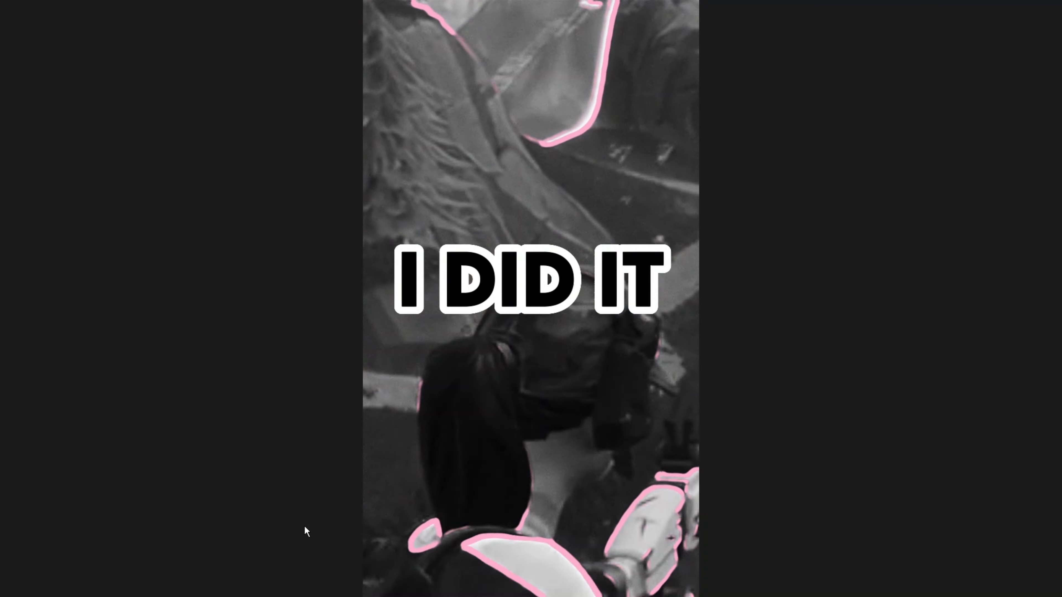
key(Escape)
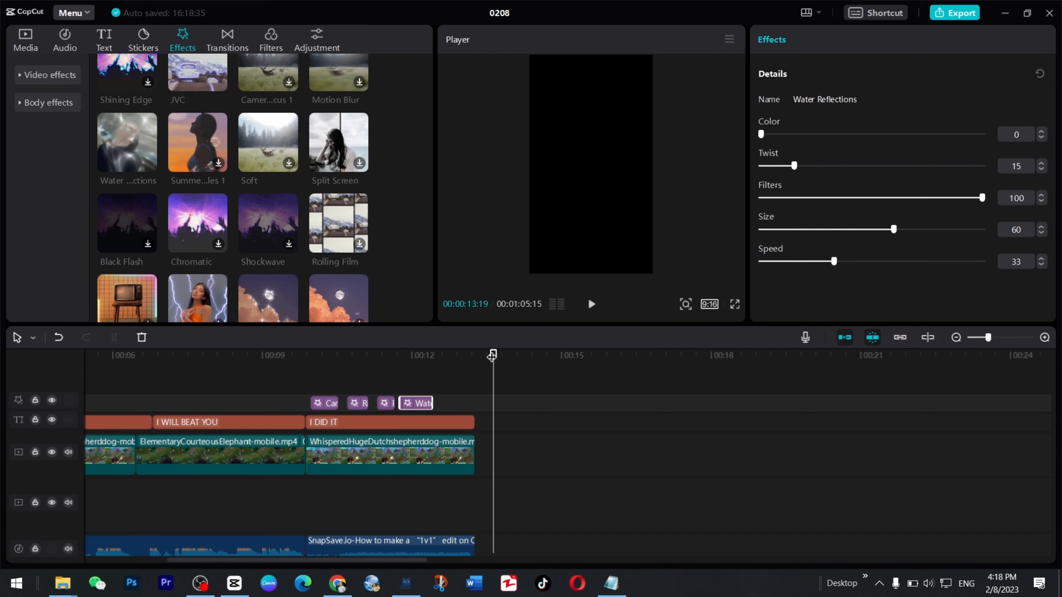
Return the playhead to 00:00:00:00 and look over all tracks of the edit
drag(491, 355, 2, 403)
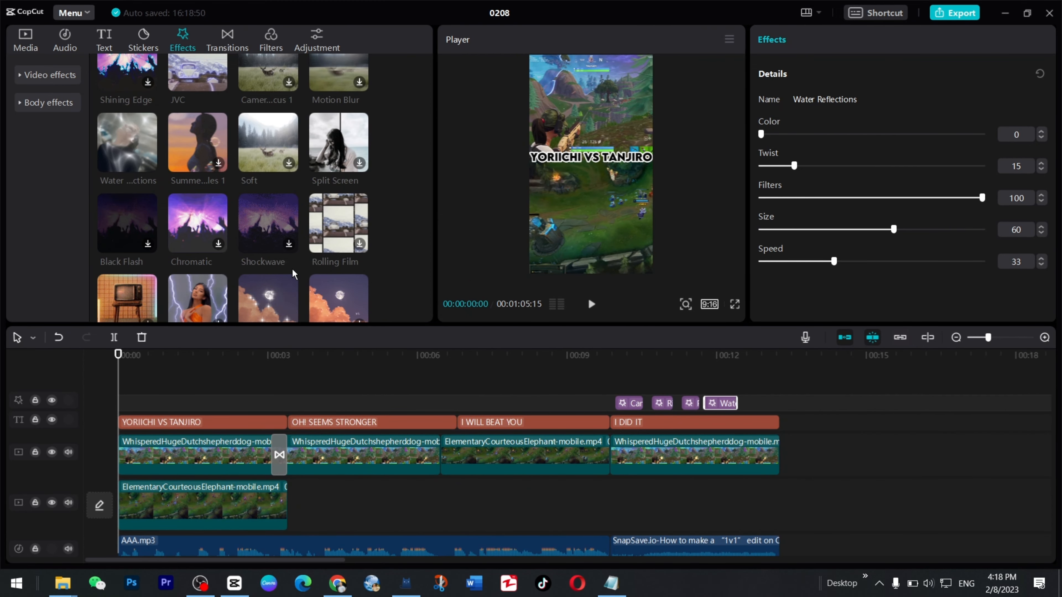
scroll(485, 492, down, 2)
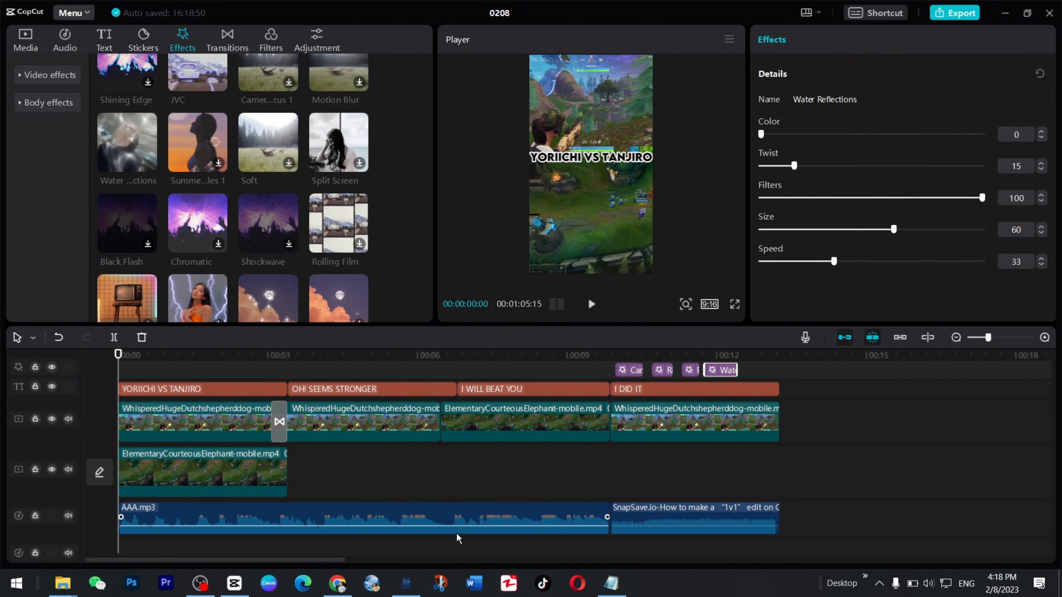
scroll(460, 539, up, 2)
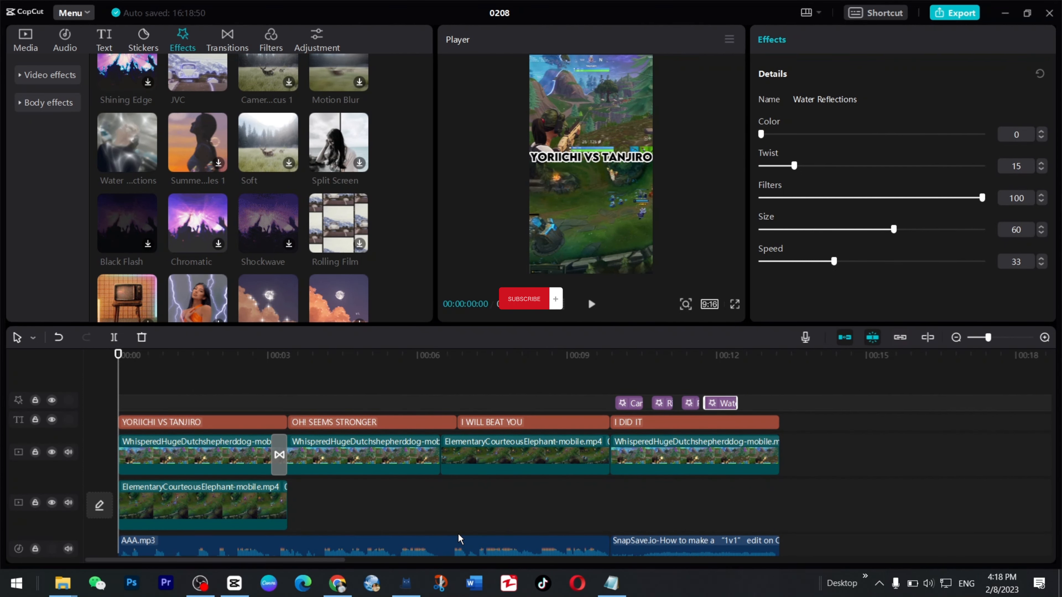